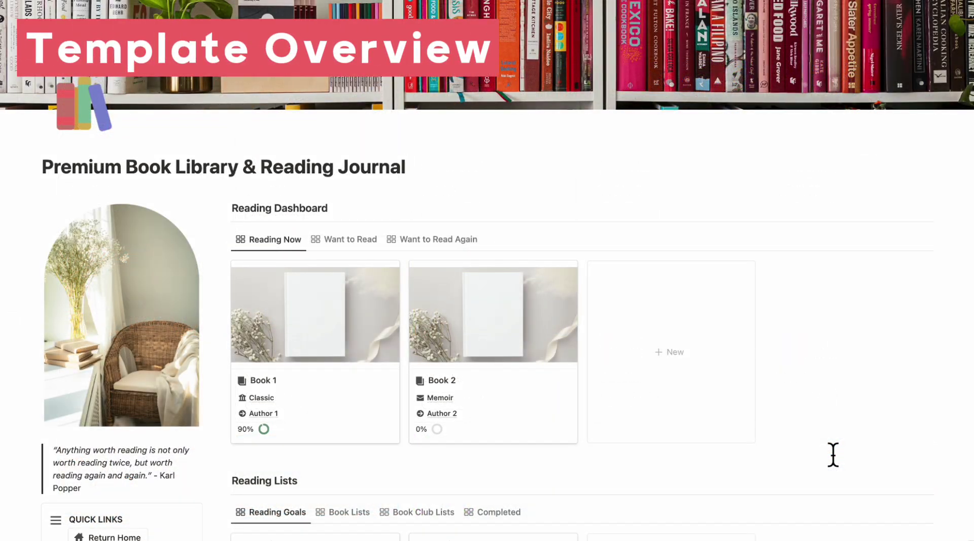
- Look through the Want to Read and Want to Read Again books, then return to Reading Now
{"action": "scroll", "coordinate": [833, 454], "scroll_direction": "down", "scroll_amount": 5}
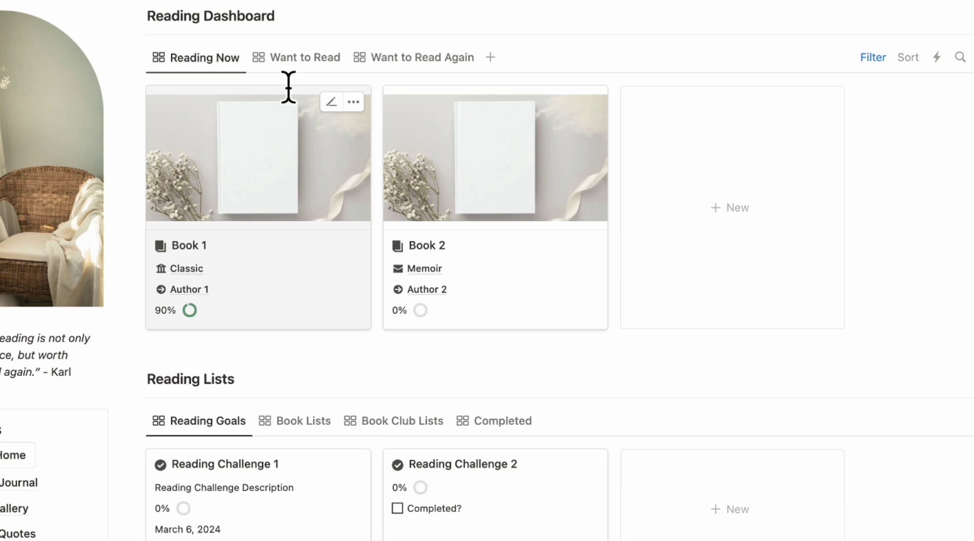
{"action": "left_click", "coordinate": [293, 60]}
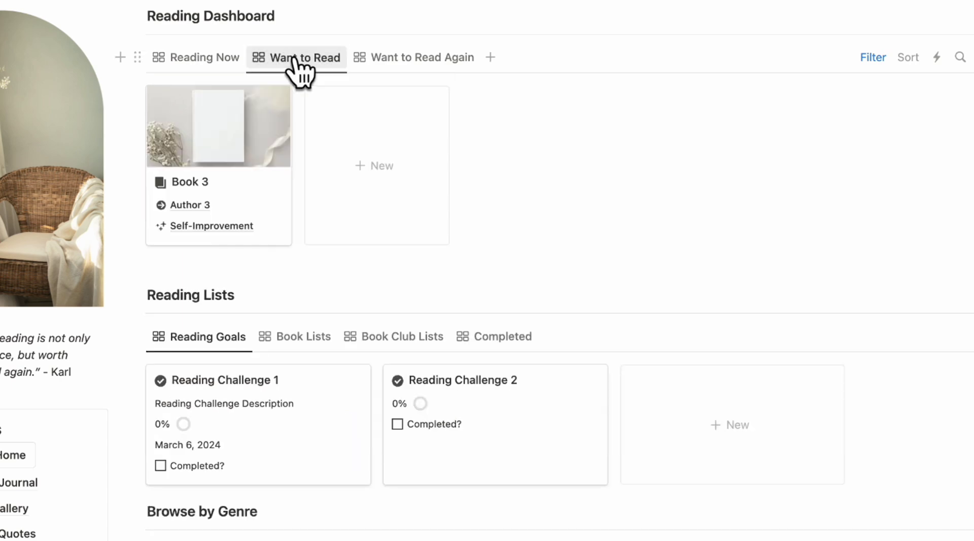
{"action": "left_click", "coordinate": [379, 58]}
{"action": "left_click", "coordinate": [205, 58]}
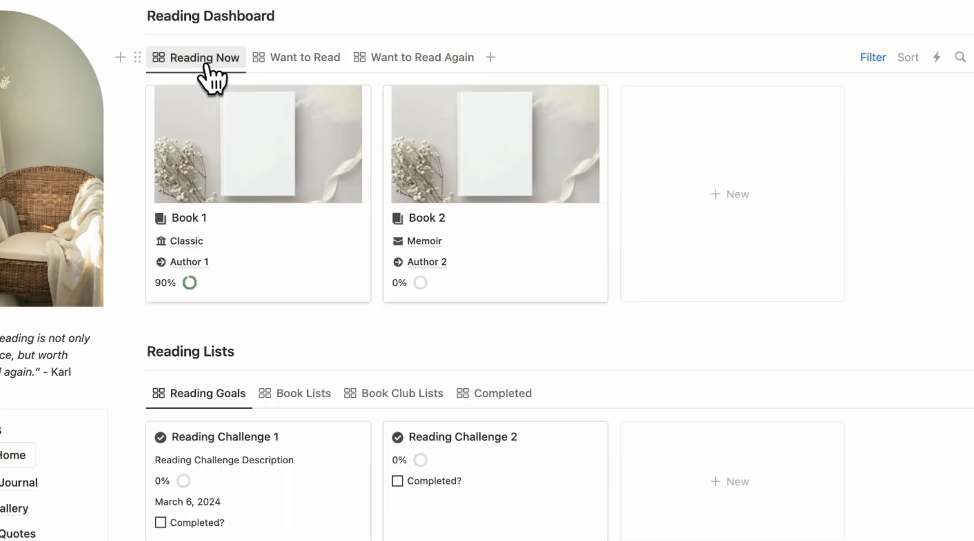
{"action": "scroll", "coordinate": [344, 276], "scroll_direction": "down", "scroll_amount": 6}
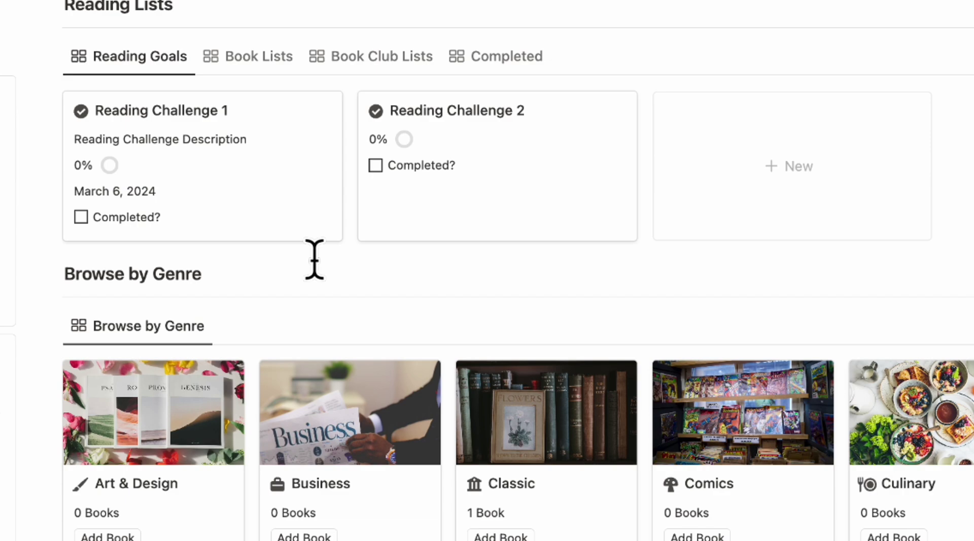
{"action": "scroll", "coordinate": [314, 259], "scroll_direction": "down", "scroll_amount": 6}
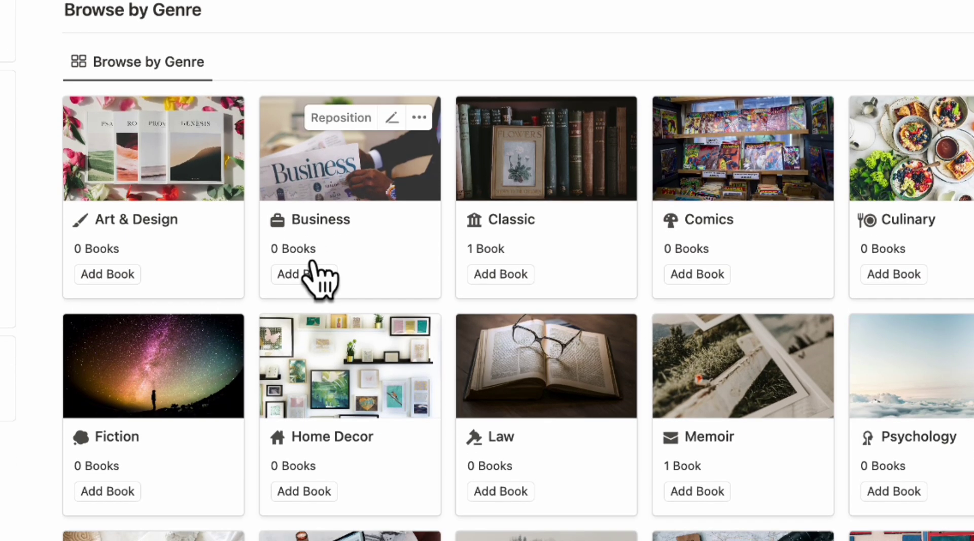
{"action": "scroll", "coordinate": [311, 261], "scroll_direction": "down", "scroll_amount": 3}
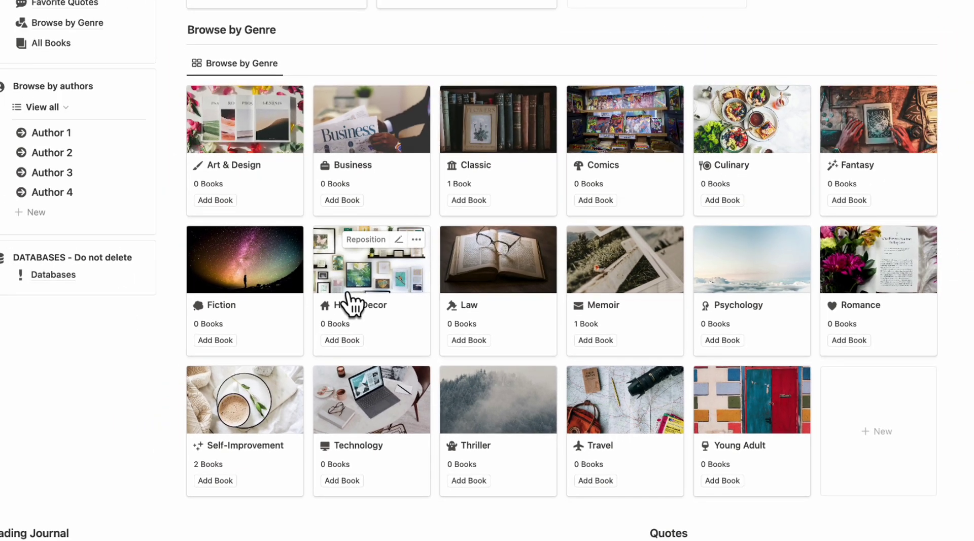
{"action": "scroll", "coordinate": [349, 294], "scroll_direction": "down", "scroll_amount": 10}
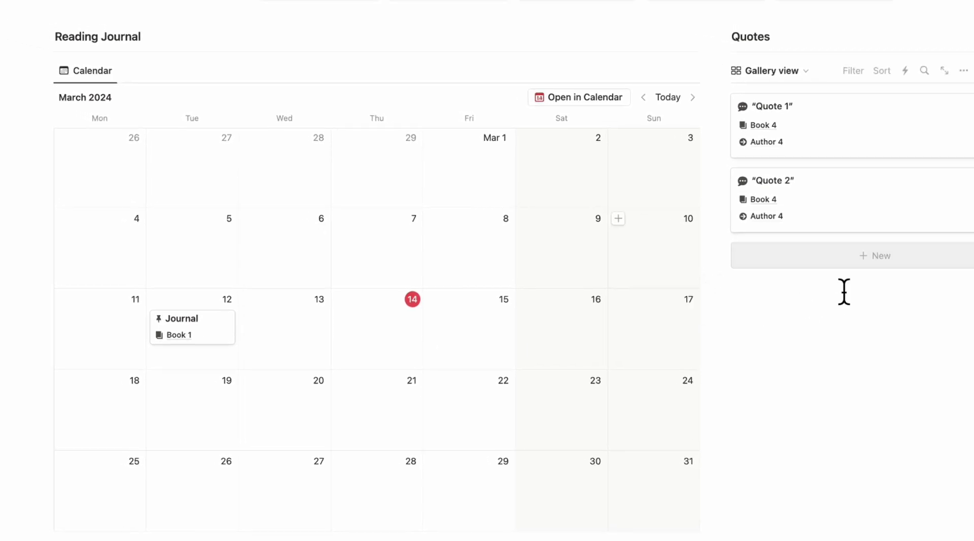
{"action": "scroll", "coordinate": [814, 279], "scroll_direction": "down", "scroll_amount": 10}
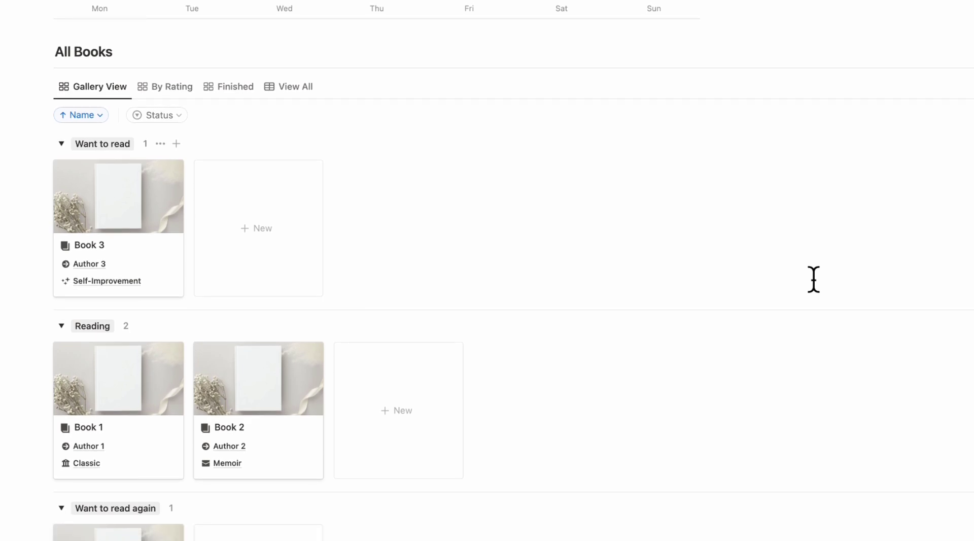
{"action": "scroll", "coordinate": [814, 279], "scroll_direction": "up", "scroll_amount": 15}
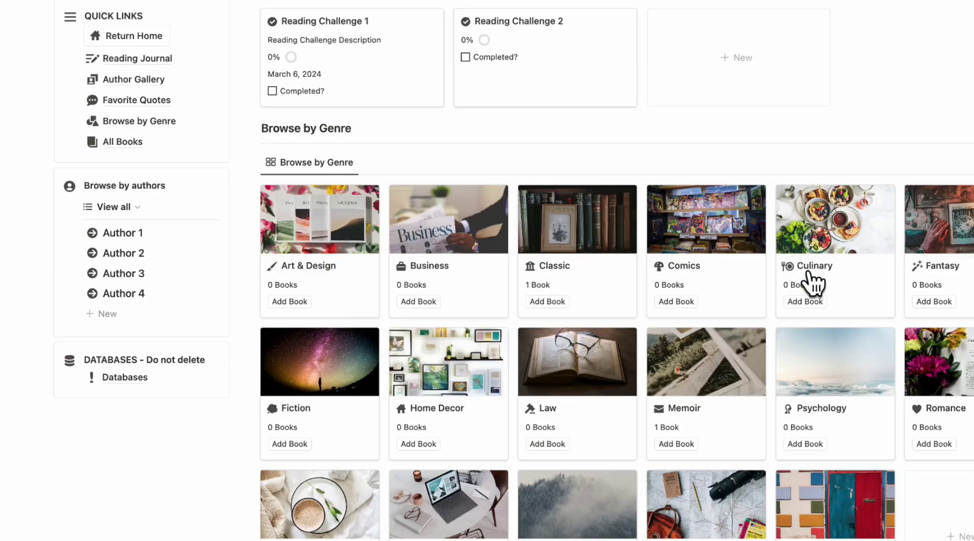
{"action": "scroll", "coordinate": [800, 290], "scroll_direction": "down", "scroll_amount": 1}
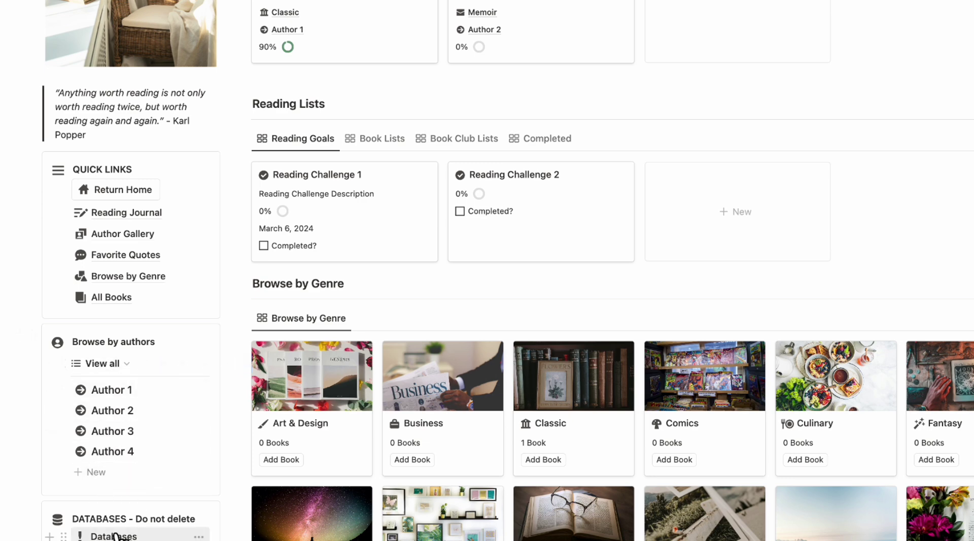
- Add a new book card to Reading Now and replace the New Book title with Atomic Habits
{"action": "mouse_move", "coordinate": [135, 522]}
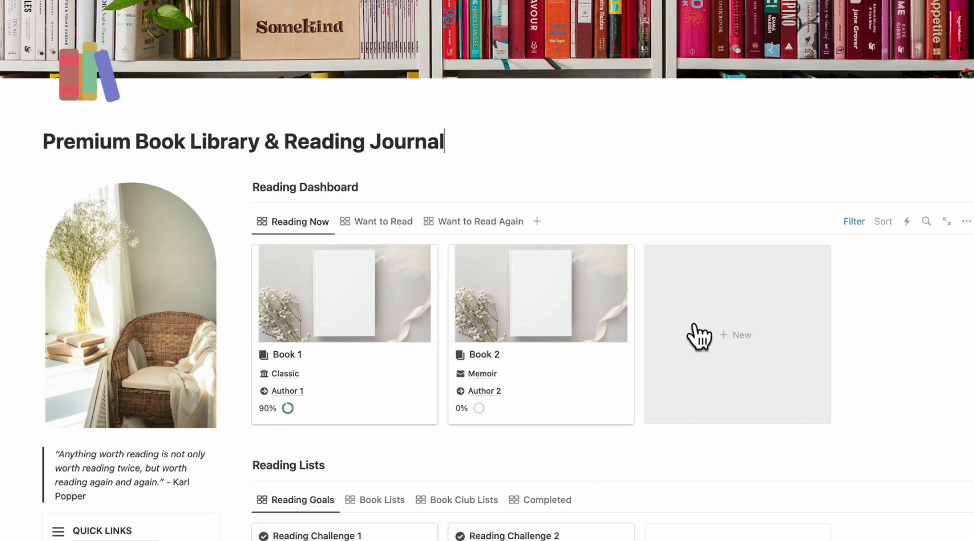
{"action": "left_click", "coordinate": [740, 353]}
{"action": "scroll", "coordinate": [567, 335], "scroll_direction": "down", "scroll_amount": 5}
{"action": "scroll", "coordinate": [563, 321], "scroll_direction": "up", "scroll_amount": 5}
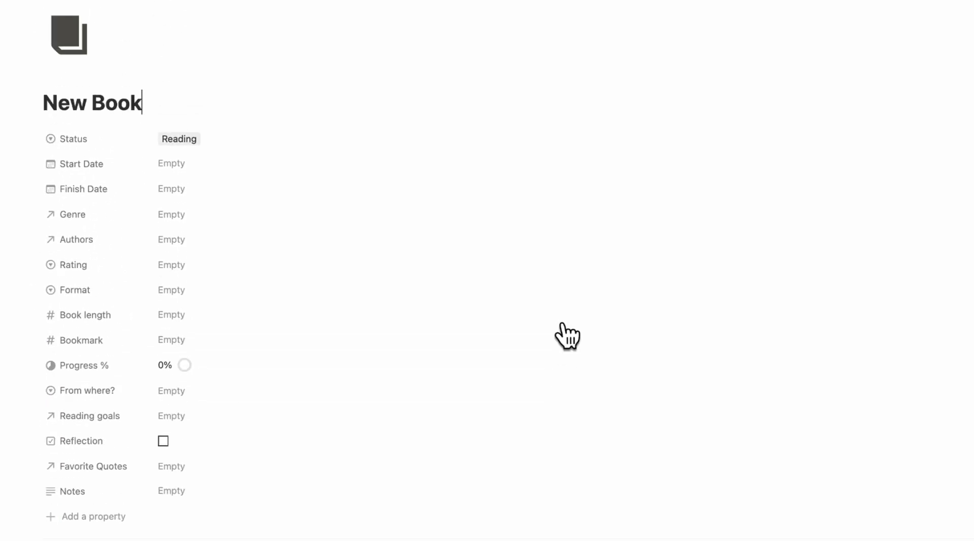
{"action": "triple_click", "coordinate": [116, 109]}
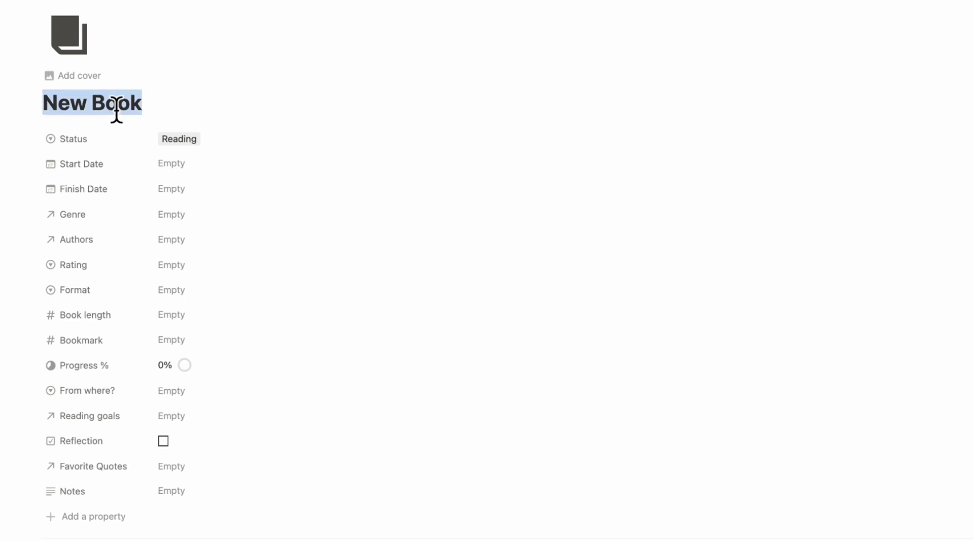
{"action": "type", "text": "Atomic Habits"}
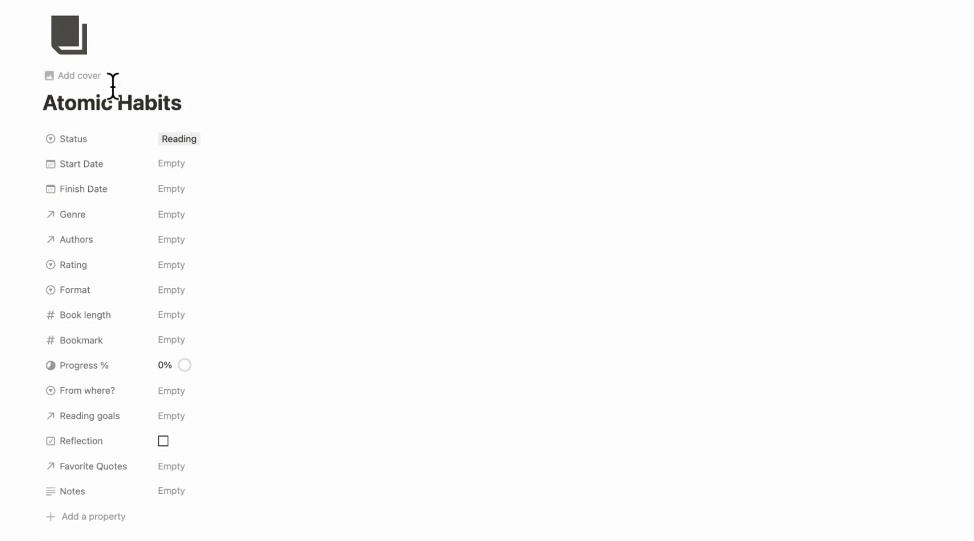
- Set the Atomic Habits cover to an image pasted from a Goodreads web link
{"action": "left_click", "coordinate": [81, 91]}
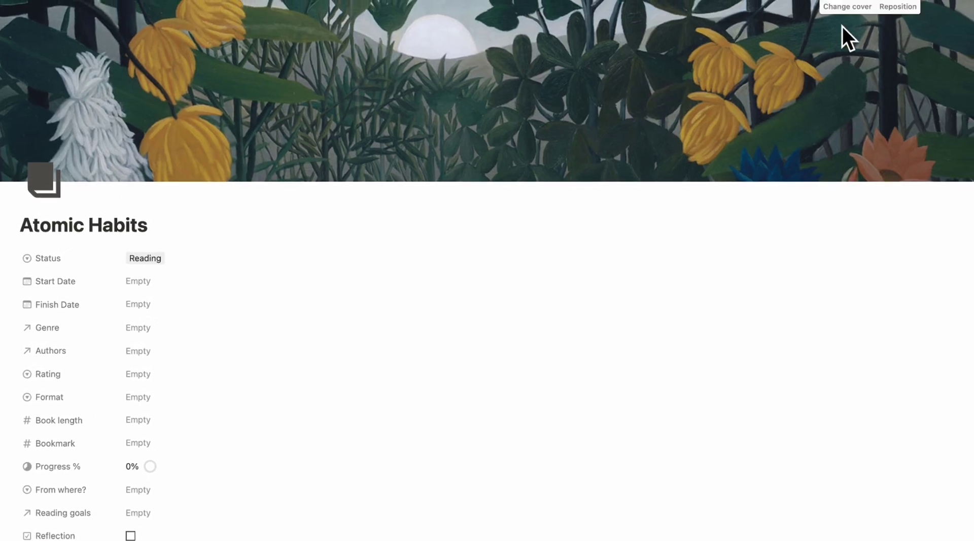
{"action": "left_click", "coordinate": [848, 6]}
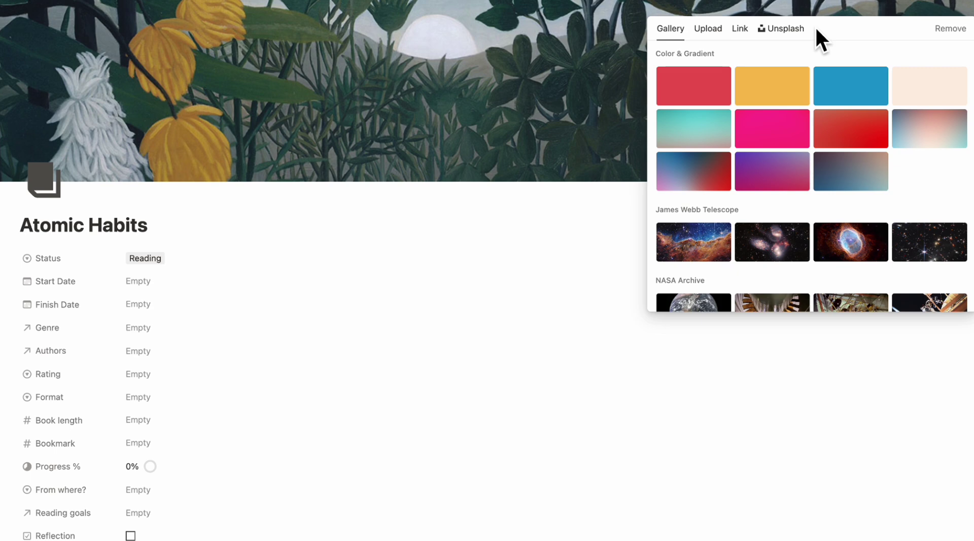
{"action": "left_click", "coordinate": [737, 31]}
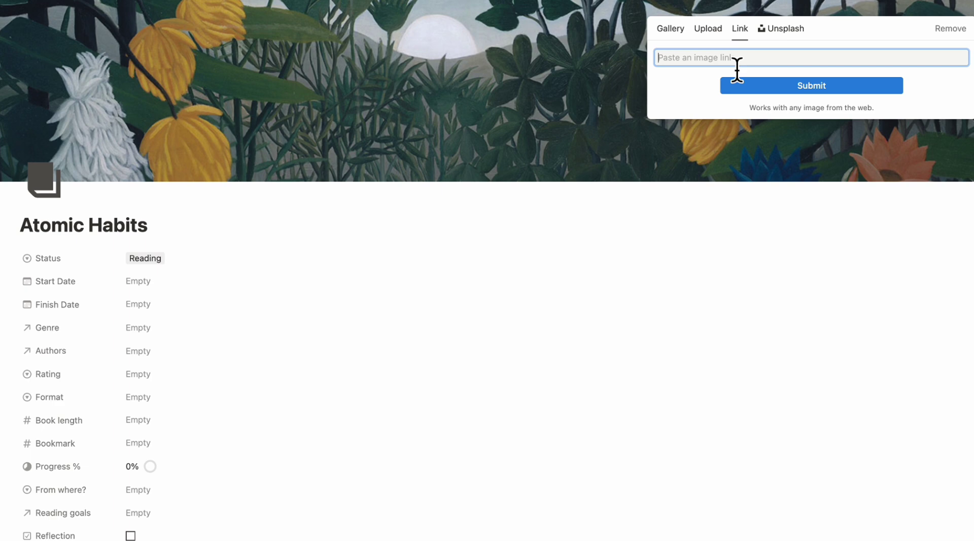
{"action": "key", "text": "super+v"}
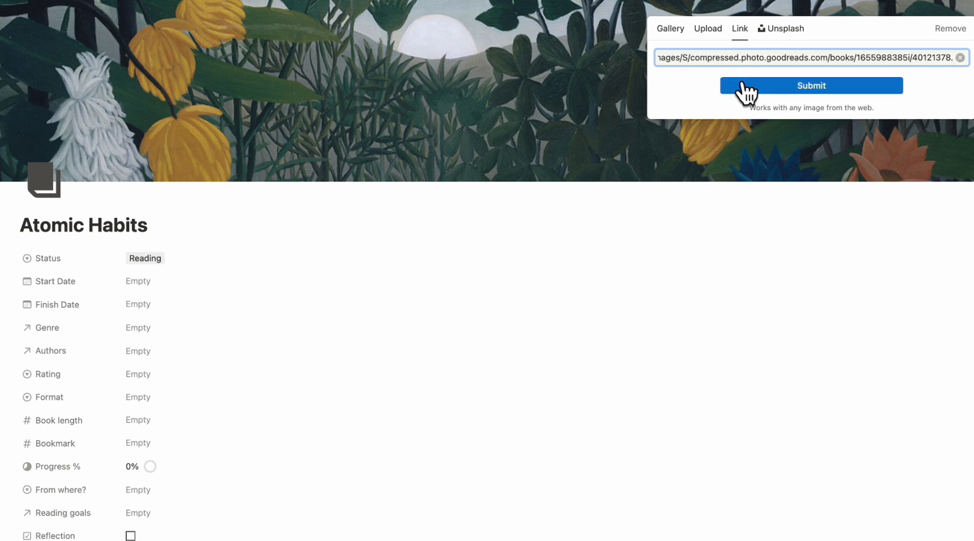
{"action": "left_click", "coordinate": [778, 94]}
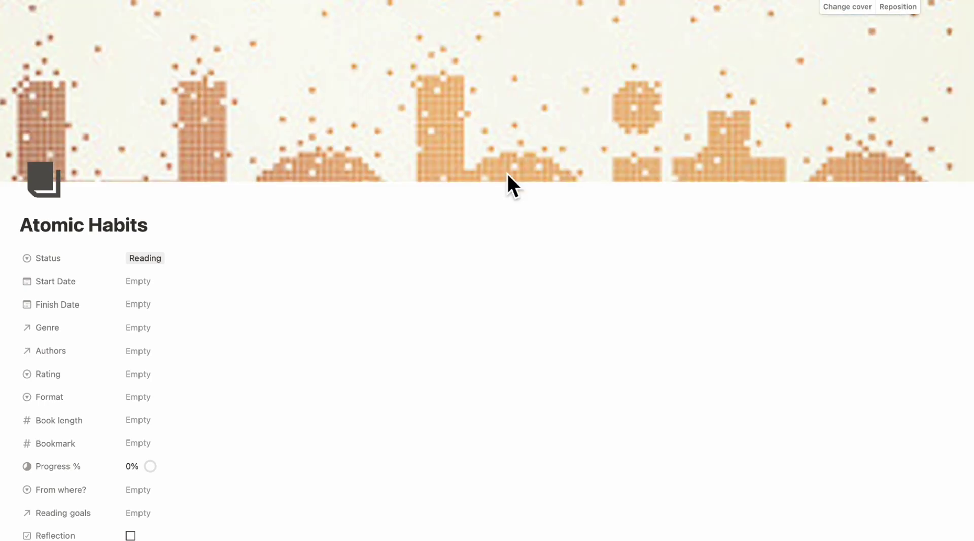
{"action": "scroll", "coordinate": [509, 186], "scroll_direction": "down", "scroll_amount": 5}
{"action": "scroll", "coordinate": [332, 173], "scroll_direction": "down", "scroll_amount": 2}
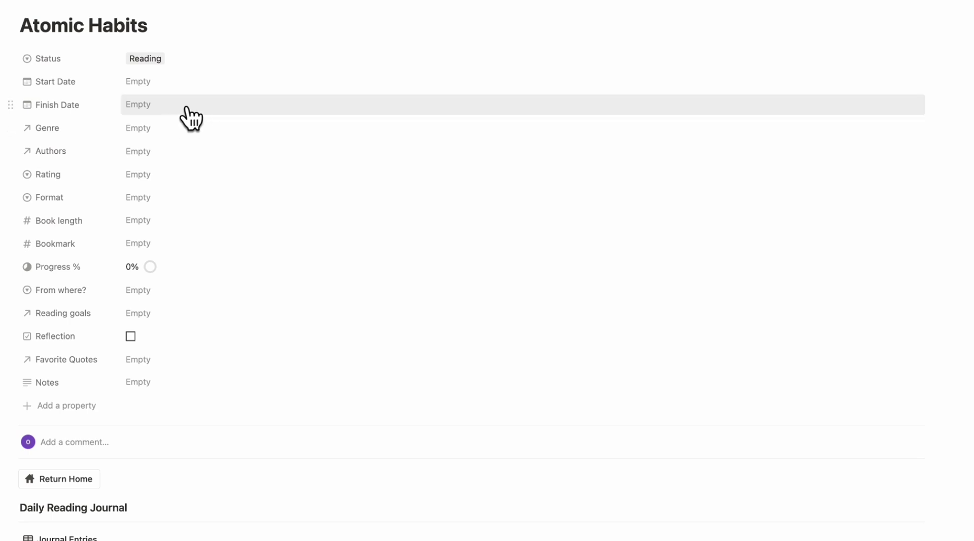
- Set Start Date to March 14, 2024 and leave Finish Date empty
{"action": "left_click", "coordinate": [178, 82]}
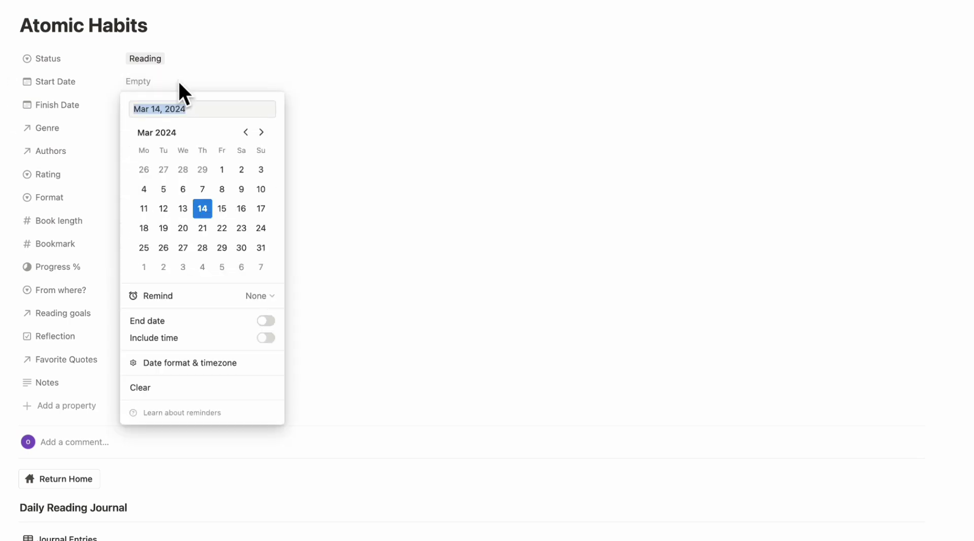
{"action": "left_click", "coordinate": [204, 211]}
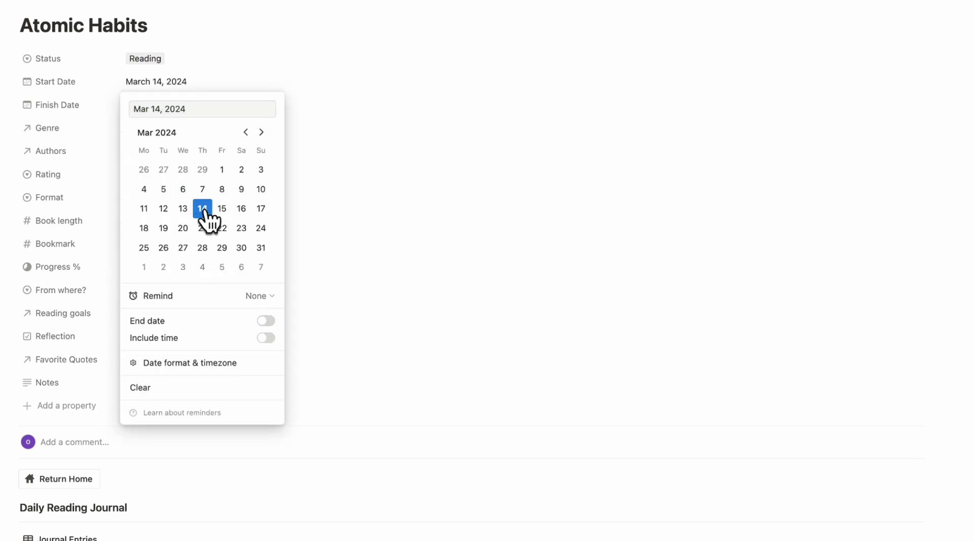
{"action": "left_click", "coordinate": [224, 80]}
{"action": "left_click", "coordinate": [198, 108]}
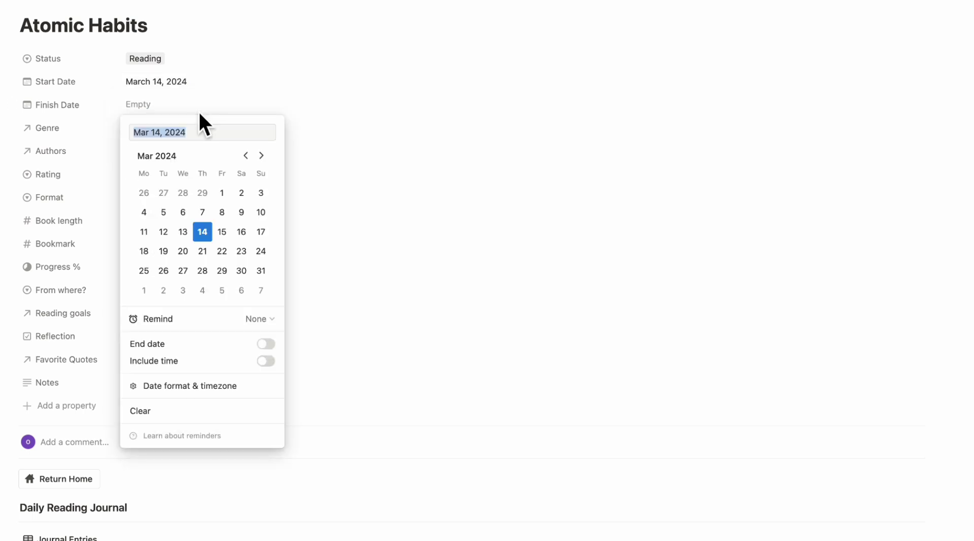
{"action": "left_click", "coordinate": [202, 108]}
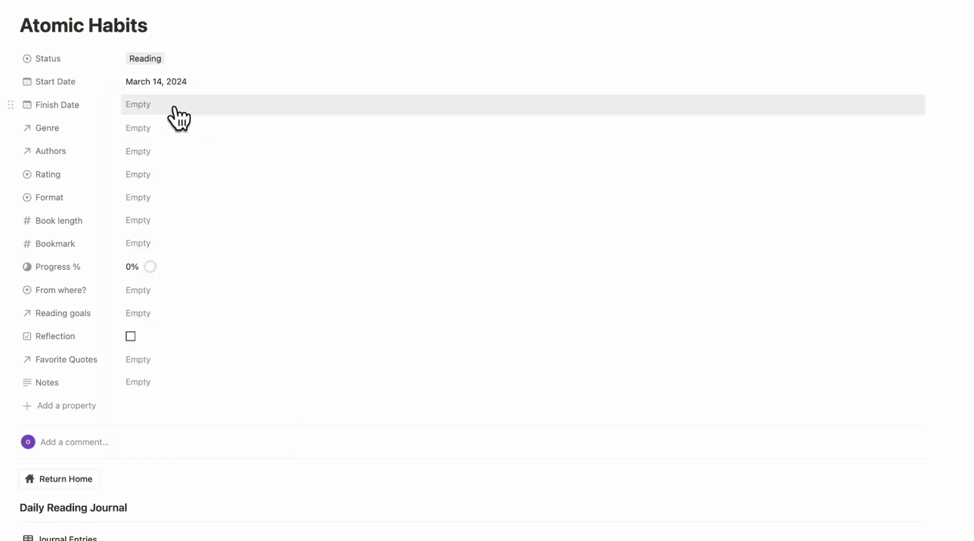
{"action": "left_click", "coordinate": [218, 140]}
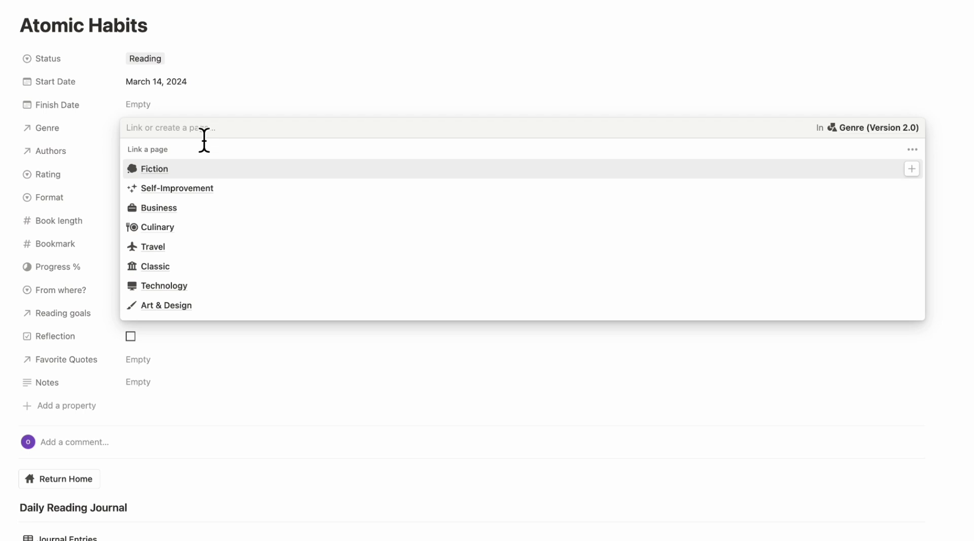
- Create a Productivity genre, link it as the book's Genre, and preview its page
{"action": "type", "text": "Pr"}
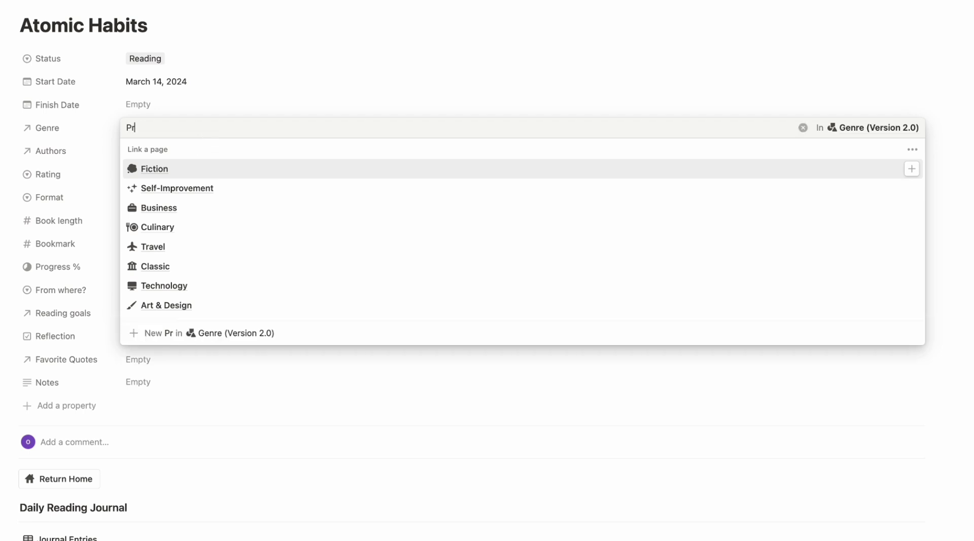
{"action": "type", "text": "oductivity"}
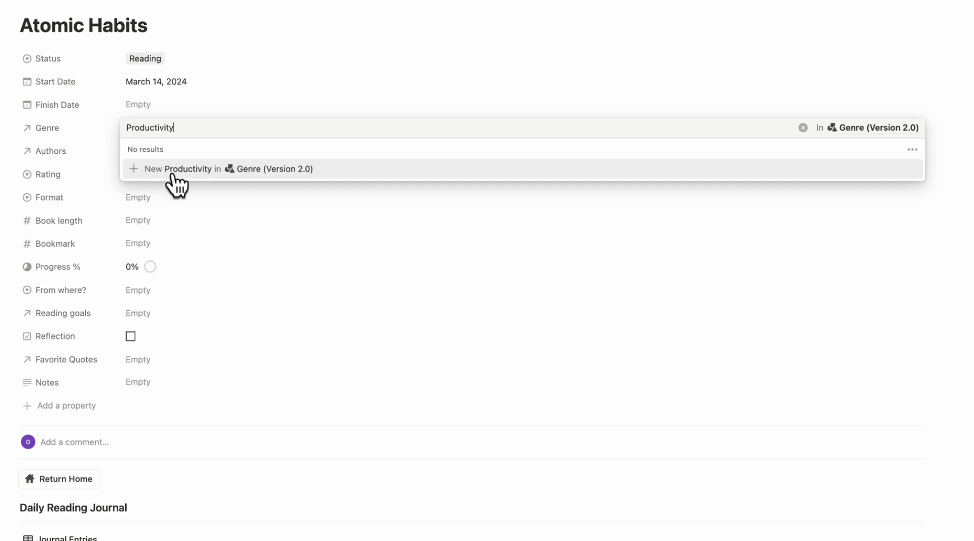
{"action": "left_click", "coordinate": [188, 171]}
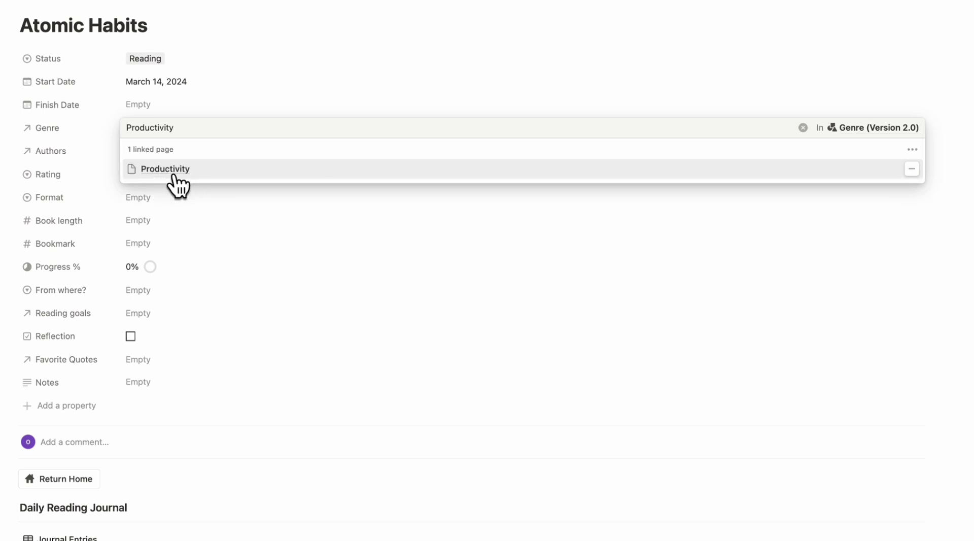
{"action": "left_click", "coordinate": [161, 170]}
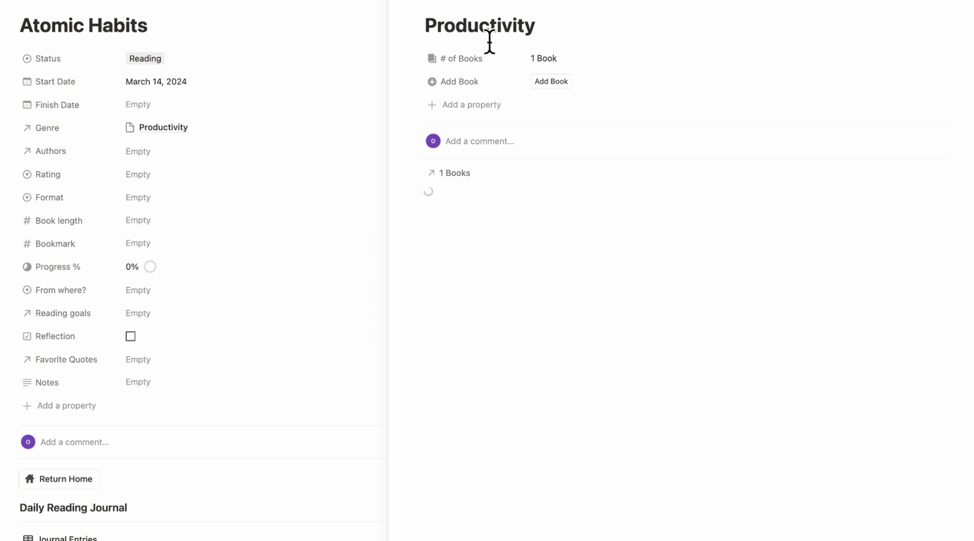
{"action": "key", "text": "Escape"}
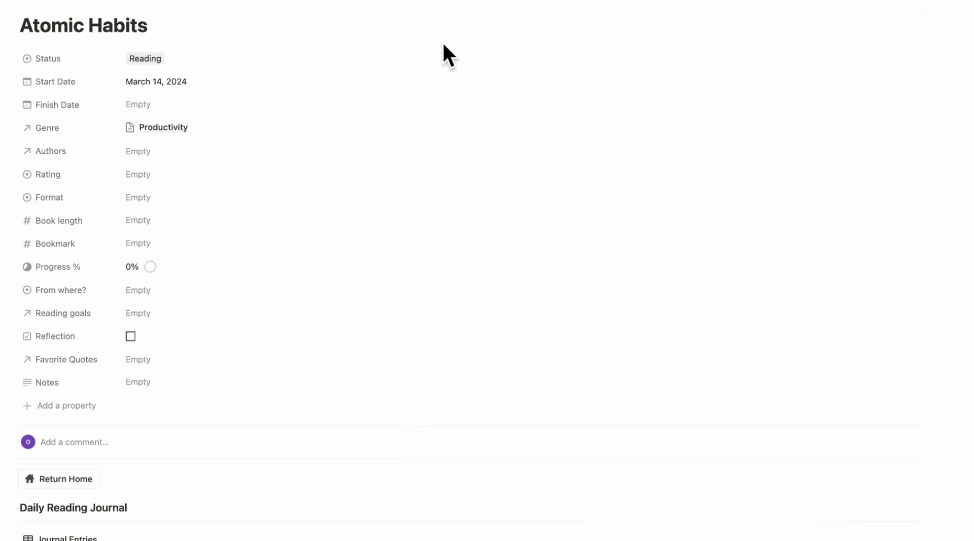
{"action": "scroll", "coordinate": [327, 185], "scroll_direction": "down", "scroll_amount": 2}
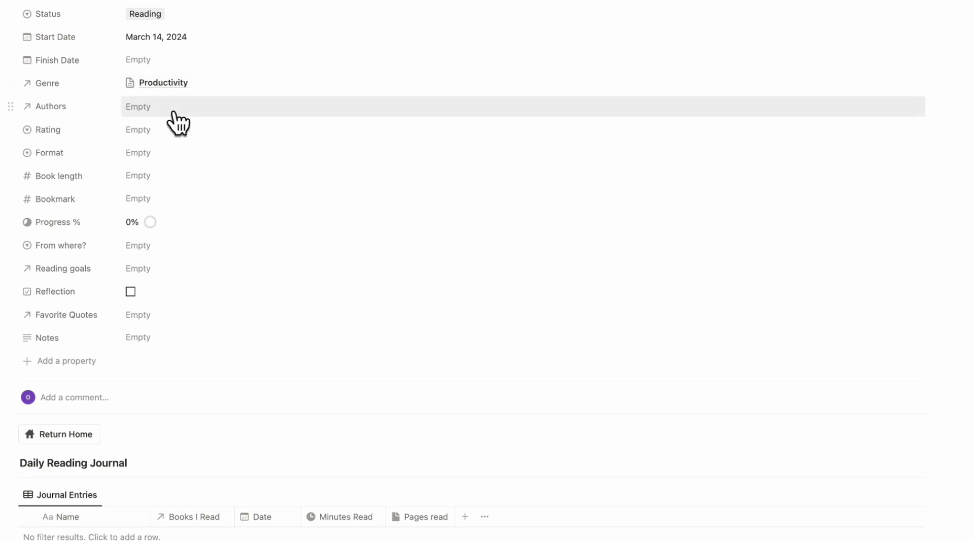
{"action": "left_click", "coordinate": [180, 114]}
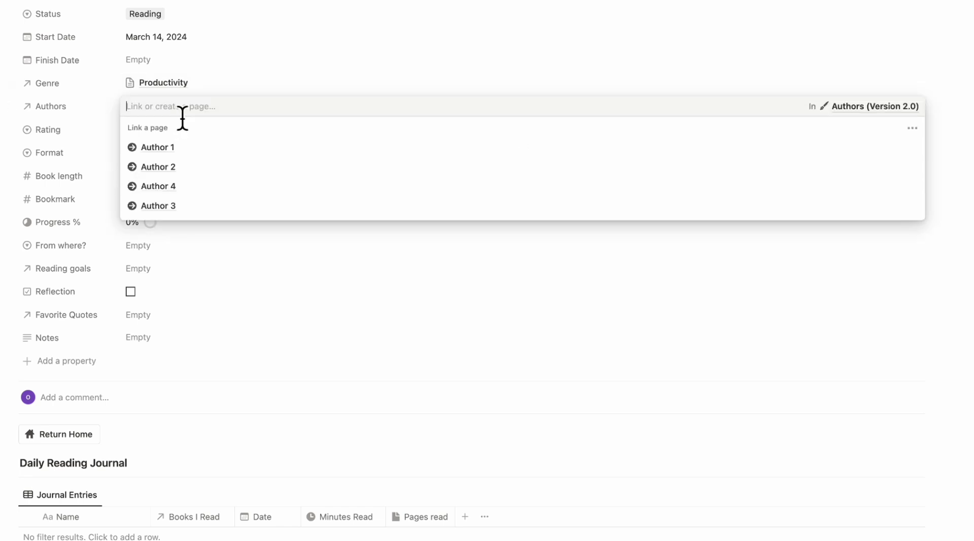
- Create James Clear as a new linked author and open his page in side peek
{"action": "type", "text": "James C"}
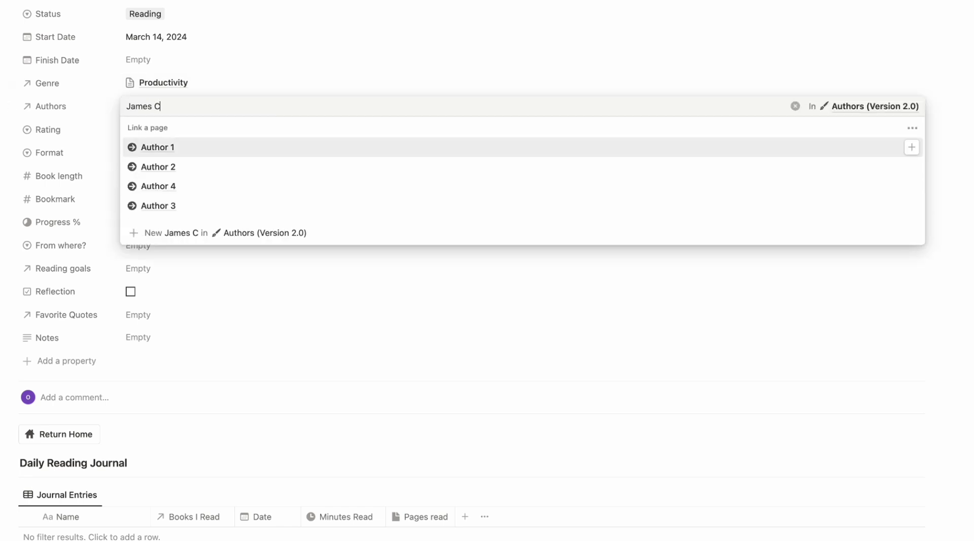
{"action": "type", "text": "lear"}
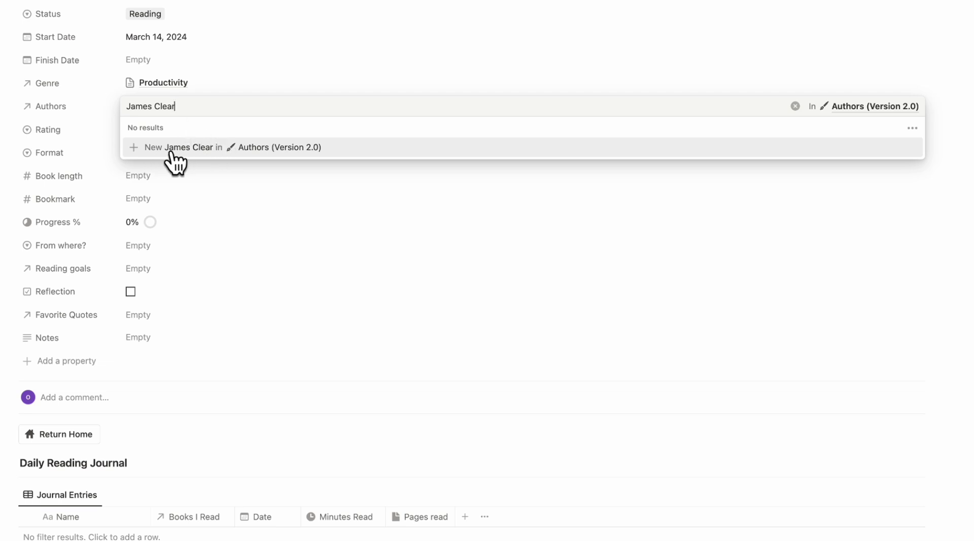
{"action": "left_click", "coordinate": [191, 151]}
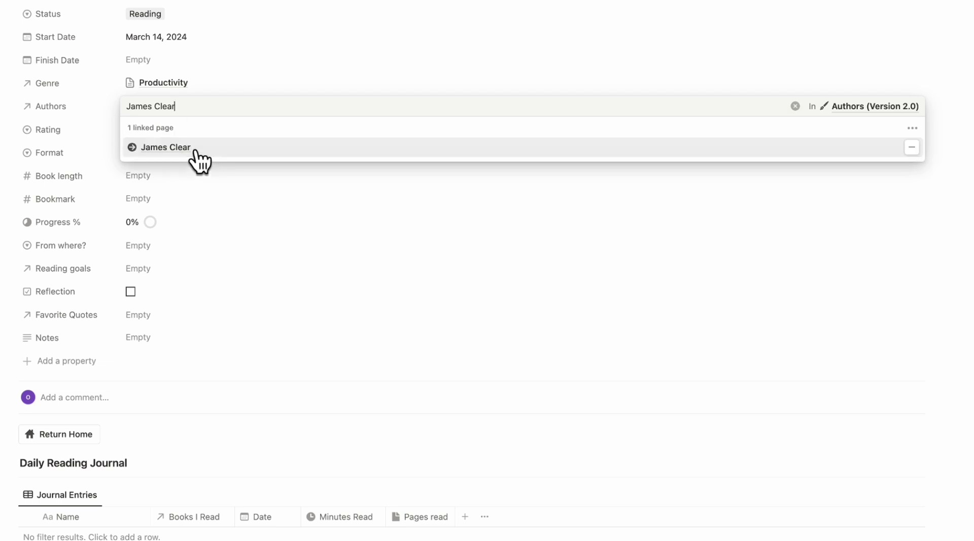
{"action": "left_click", "coordinate": [168, 149]}
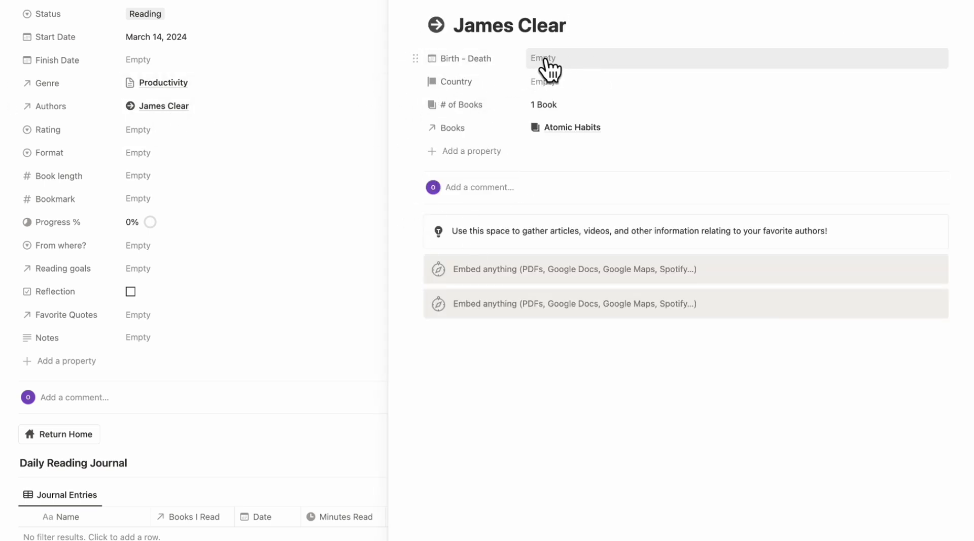
- Set James Clear's Country to U.S.A and close his author page
{"action": "left_click", "coordinate": [591, 82]}
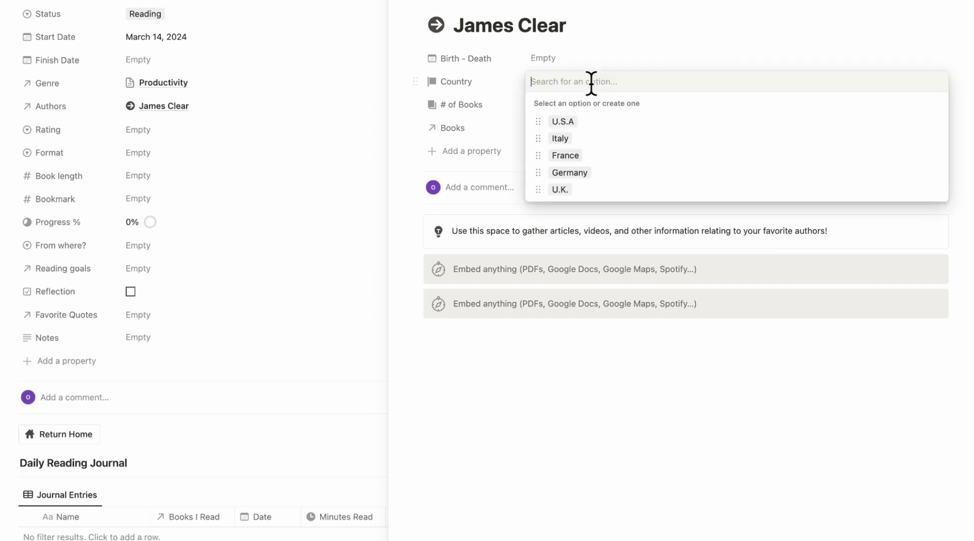
{"action": "left_click", "coordinate": [616, 133]}
{"action": "left_click", "coordinate": [618, 70]}
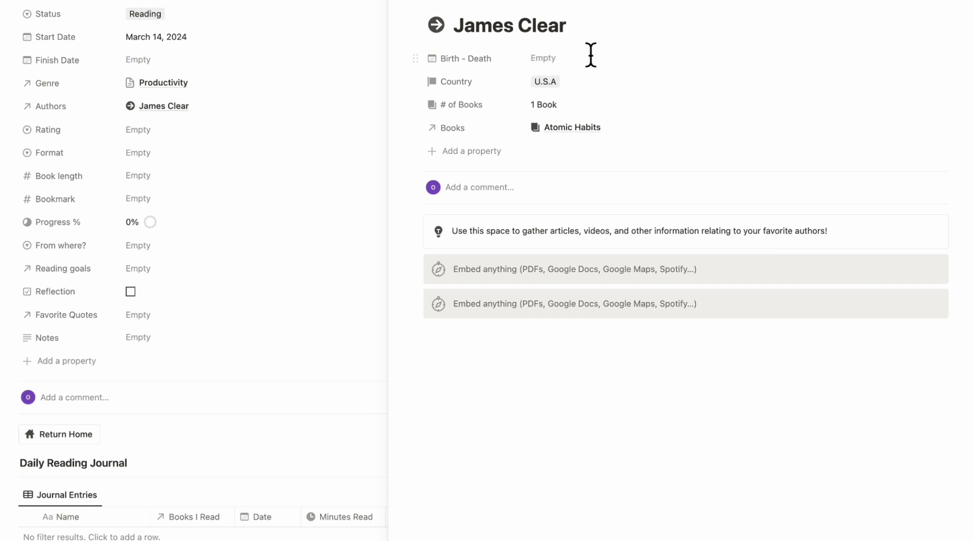
{"action": "key", "text": "Escape"}
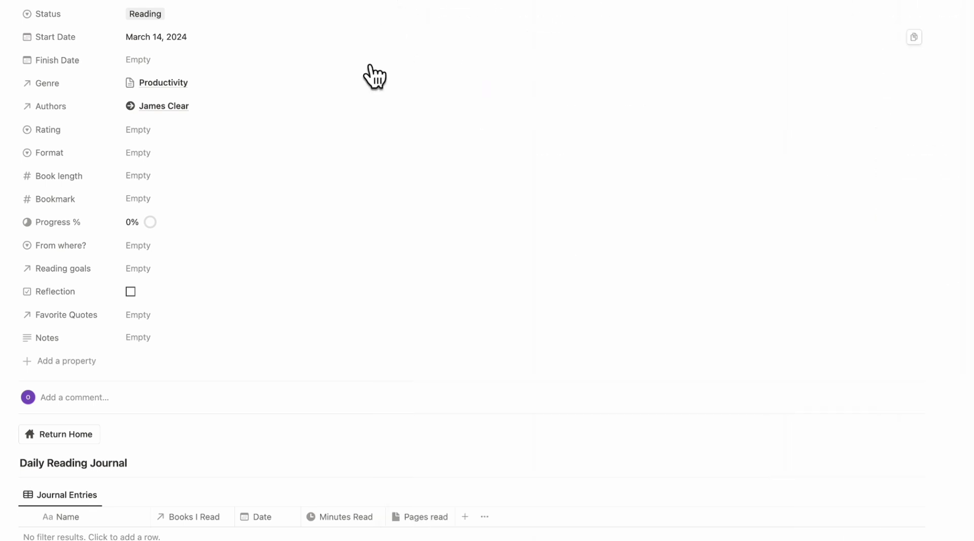
- Leave Rating empty and set the book's Format to Kindle Ebook
{"action": "scroll", "coordinate": [263, 141], "scroll_direction": "down", "scroll_amount": 2}
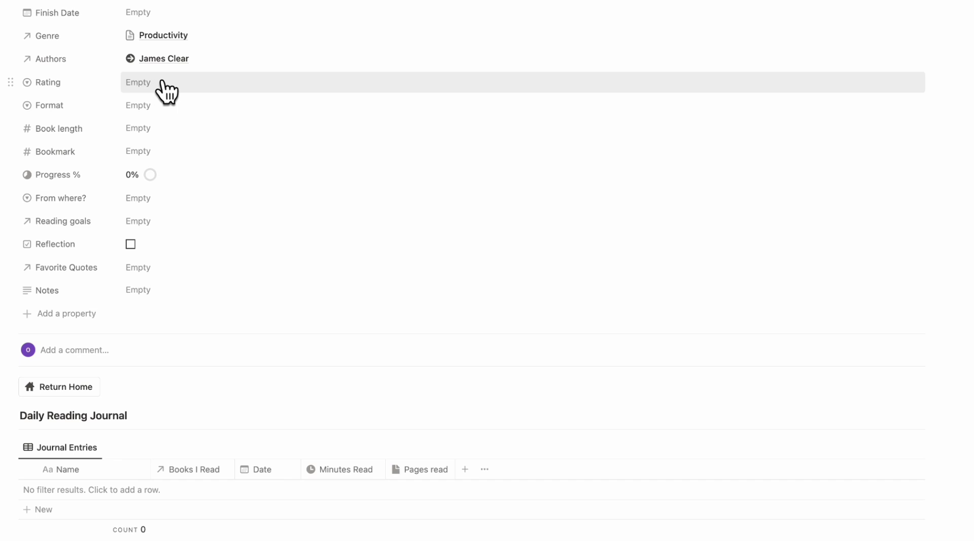
{"action": "left_click", "coordinate": [218, 83]}
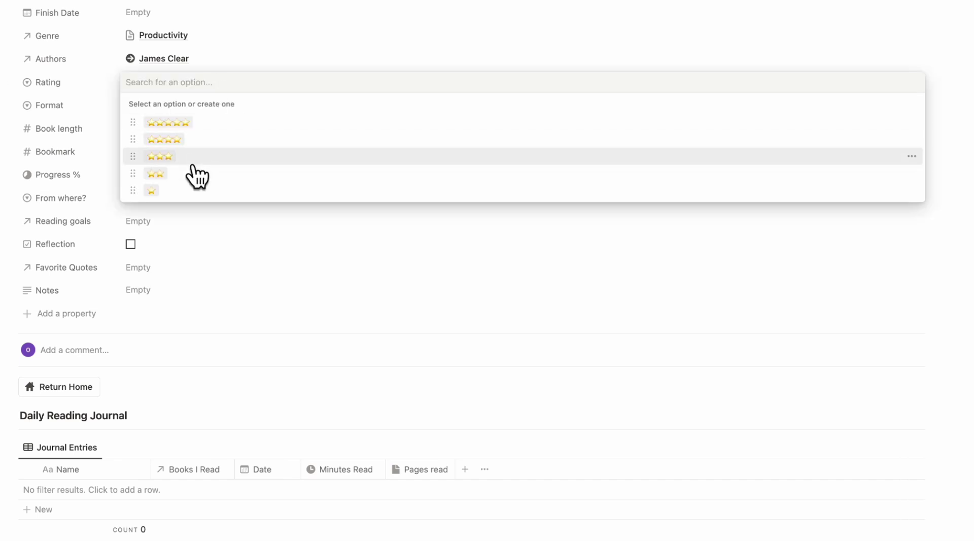
{"action": "left_click", "coordinate": [244, 66]}
{"action": "left_click", "coordinate": [252, 109]}
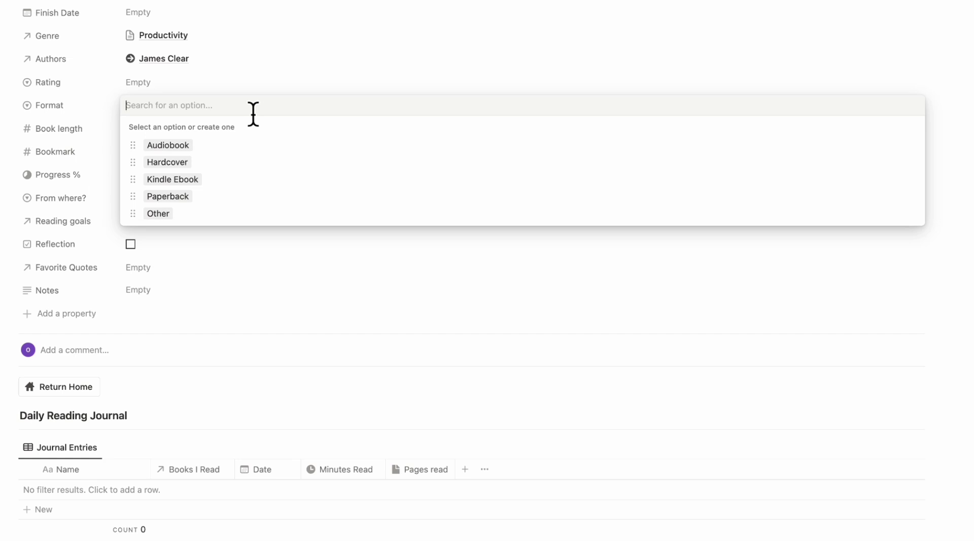
{"action": "left_click", "coordinate": [222, 179]}
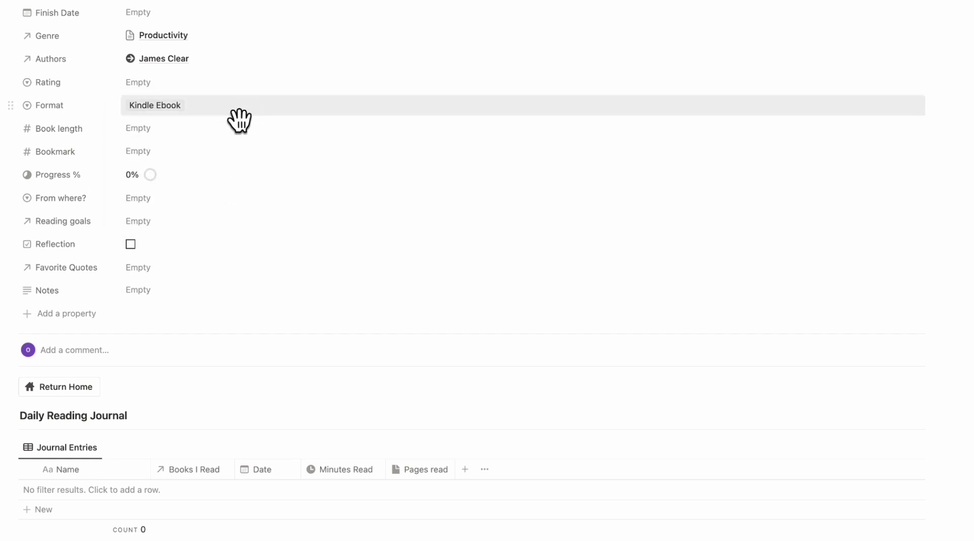
- Enter a Book length of 300
{"action": "scroll", "coordinate": [256, 177], "scroll_direction": "down", "scroll_amount": 1}
{"action": "scroll", "coordinate": [257, 178], "scroll_direction": "down", "scroll_amount": 1}
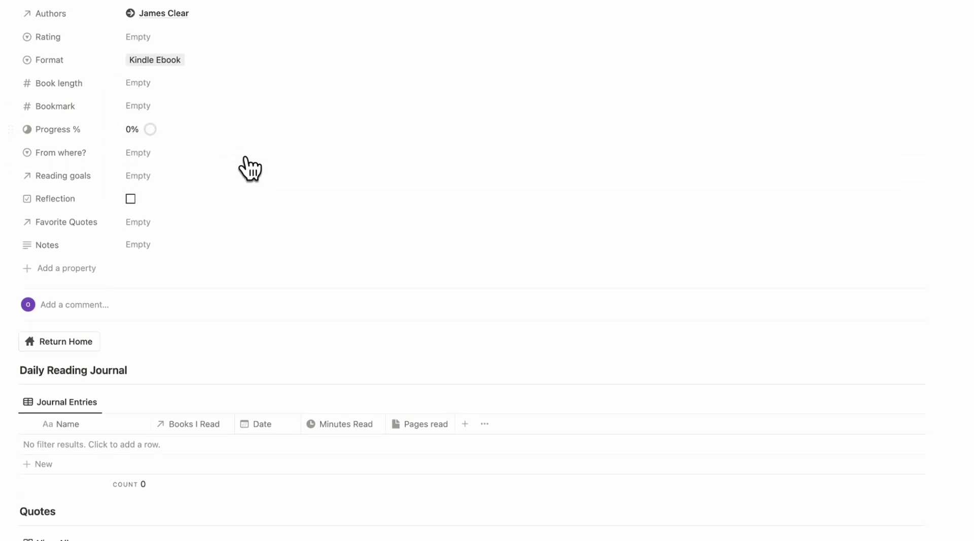
{"action": "left_click", "coordinate": [200, 85]}
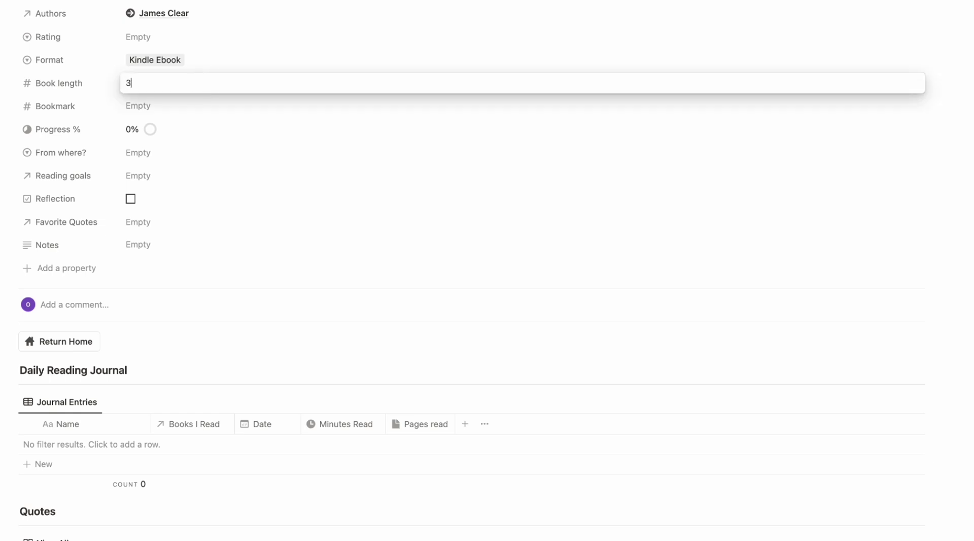
{"action": "key", "text": "Return"}
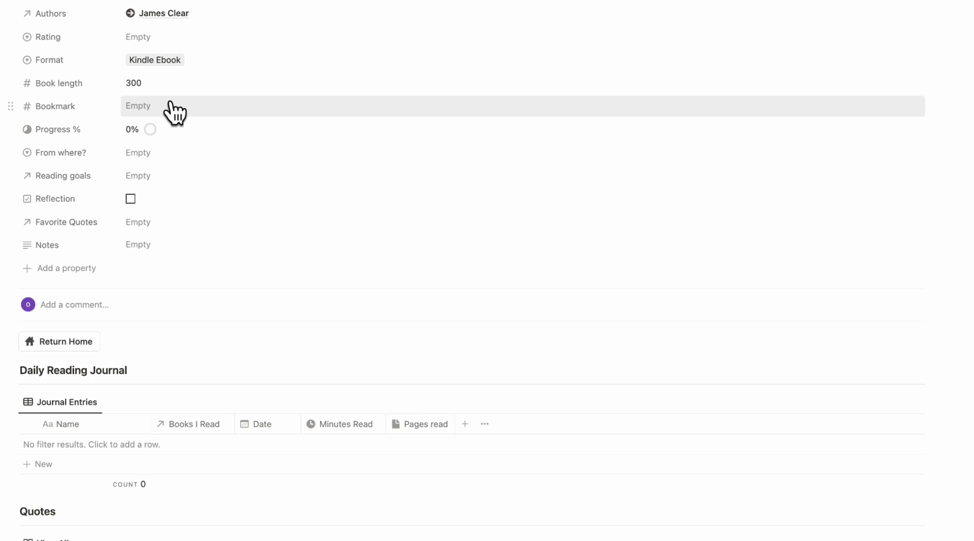
- Set the Bookmark to page 10 so Progress shows 3% of 300 pages
{"action": "left_click", "coordinate": [148, 115]}
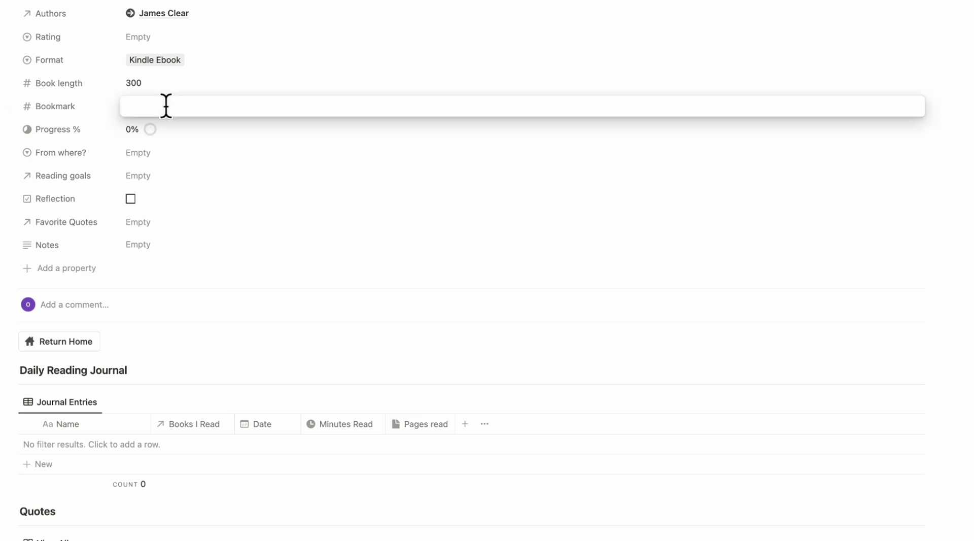
{"action": "key", "text": "Return"}
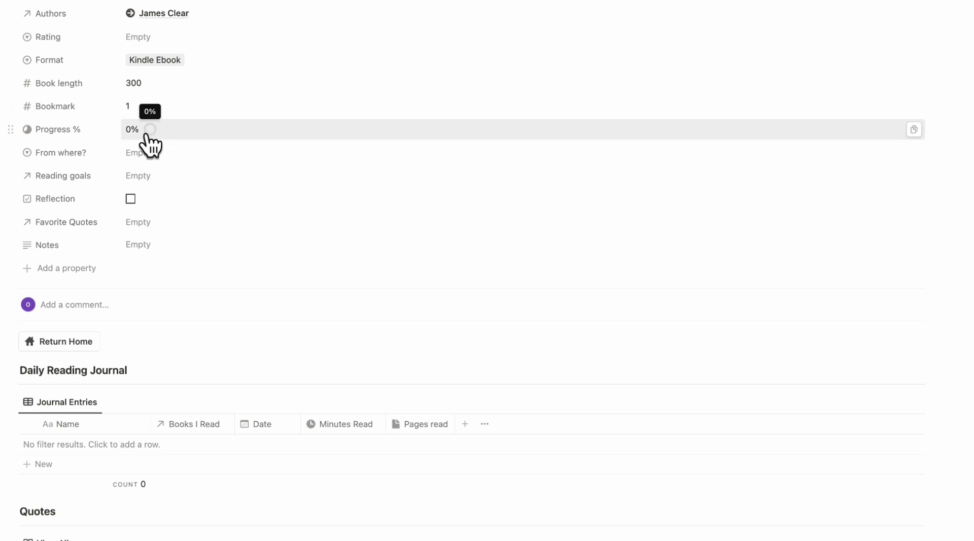
{"action": "left_click", "coordinate": [148, 112]}
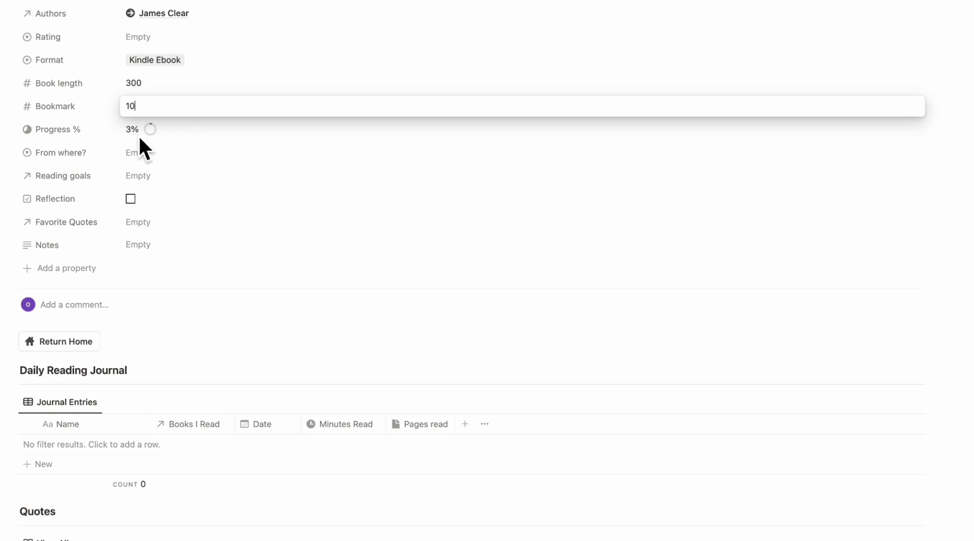
{"action": "key", "text": "Return"}
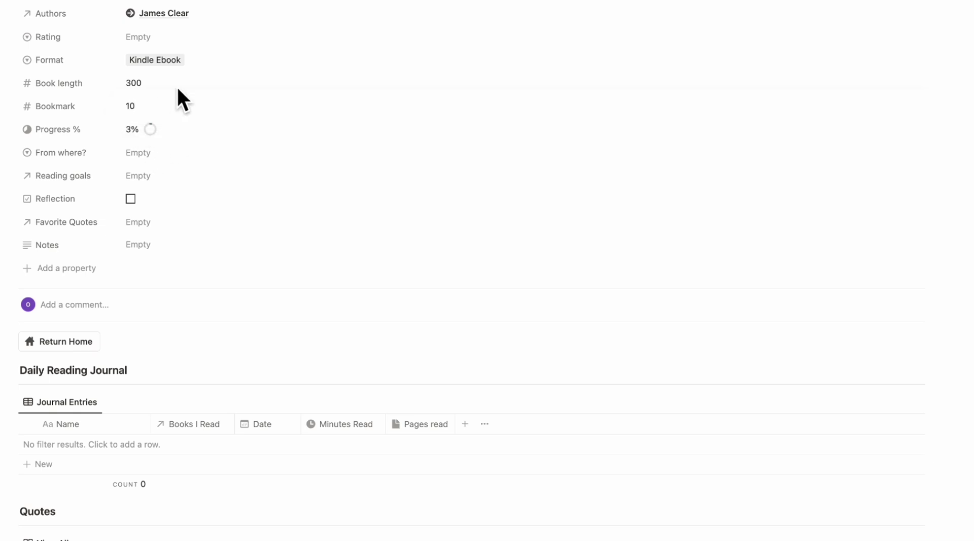
{"action": "left_click", "coordinate": [186, 155]}
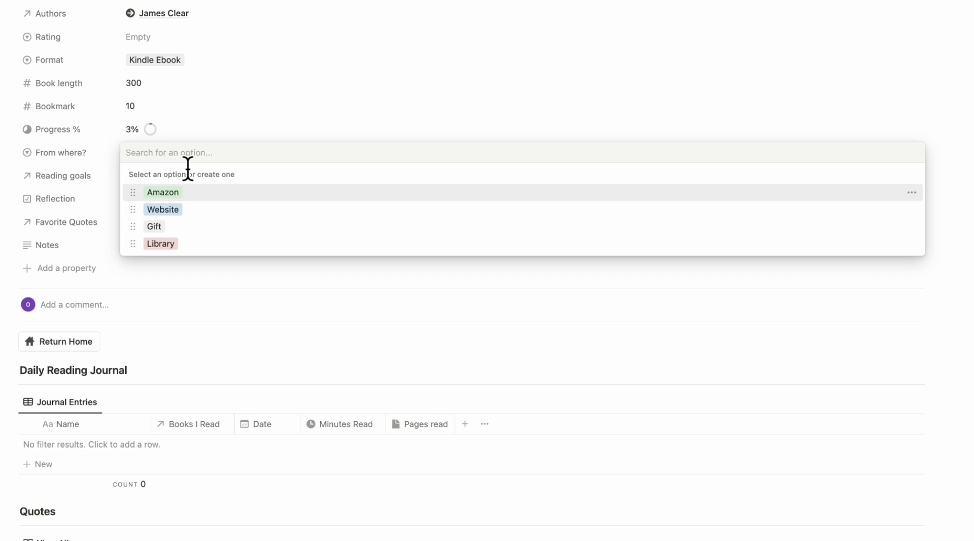
- Choose Website for From where?, leaving Reading goals and Favorite Quotes unlinked
{"action": "left_click", "coordinate": [190, 211]}
{"action": "scroll", "coordinate": [203, 193], "scroll_direction": "down", "scroll_amount": 3}
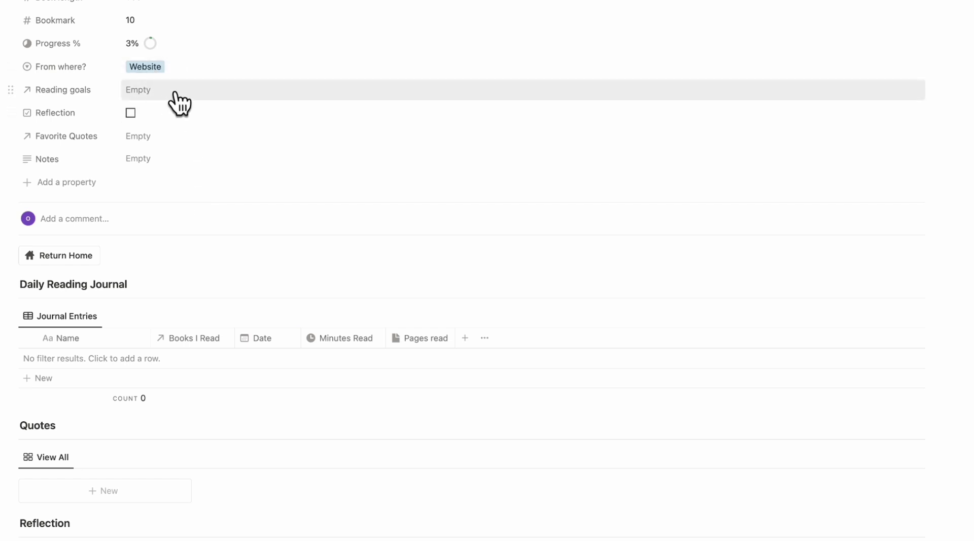
{"action": "left_click", "coordinate": [178, 92]}
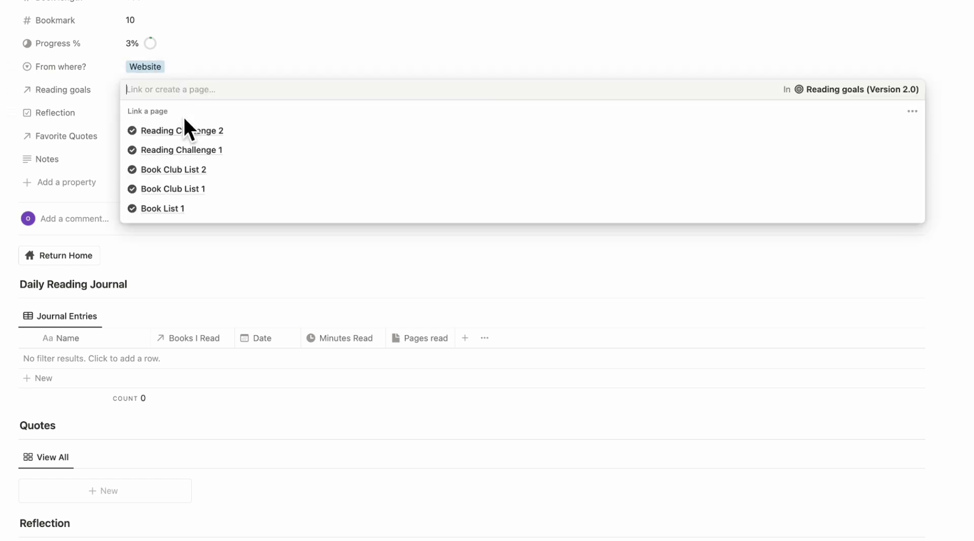
{"action": "left_click", "coordinate": [214, 65]}
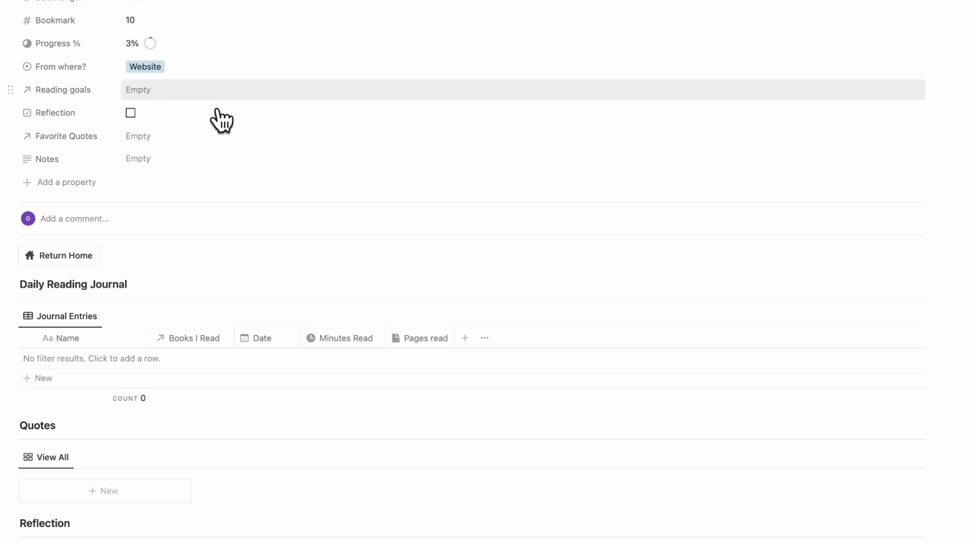
{"action": "left_click", "coordinate": [237, 138]}
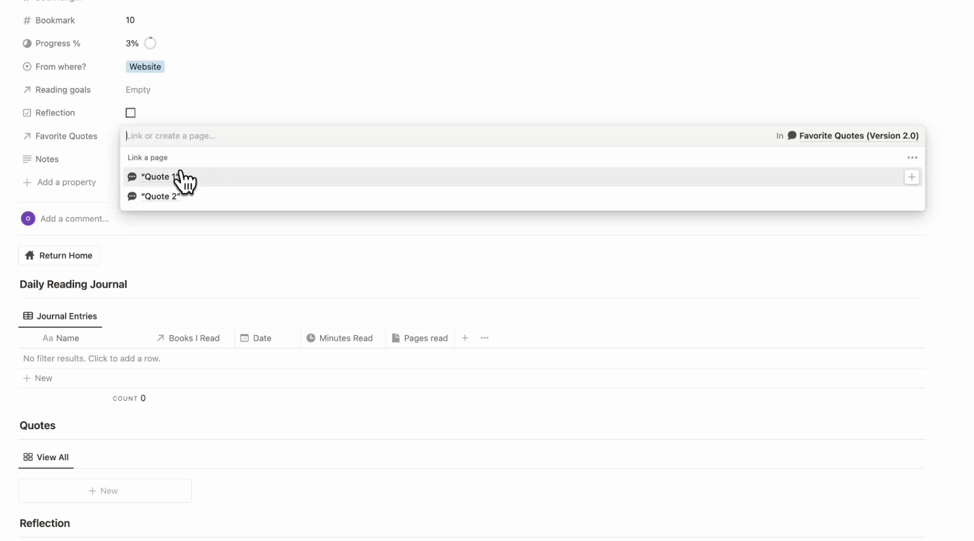
{"action": "left_click", "coordinate": [210, 108]}
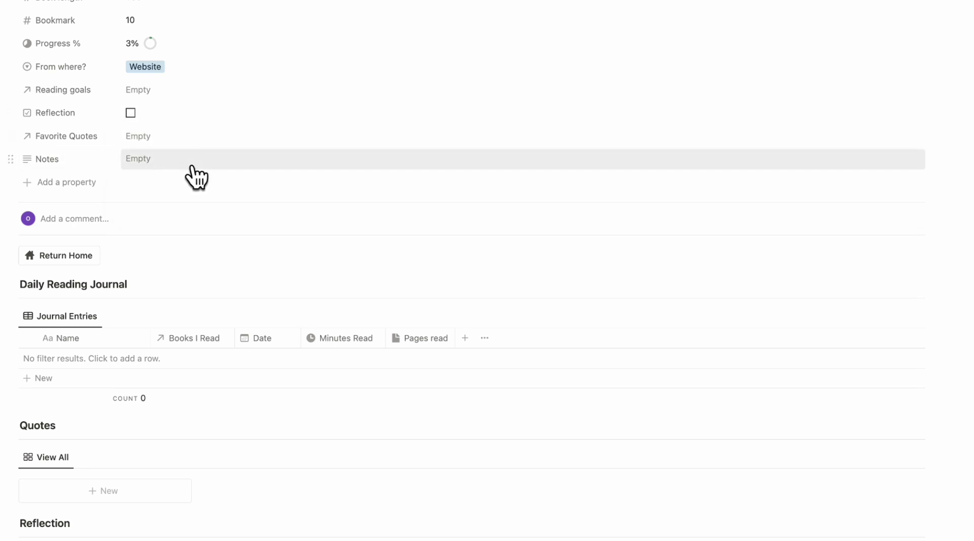
{"action": "scroll", "coordinate": [193, 170], "scroll_direction": "down", "scroll_amount": 5}
{"action": "scroll", "coordinate": [193, 164], "scroll_direction": "down", "scroll_amount": 2}
{"action": "scroll", "coordinate": [196, 177], "scroll_direction": "down", "scroll_amount": 3}
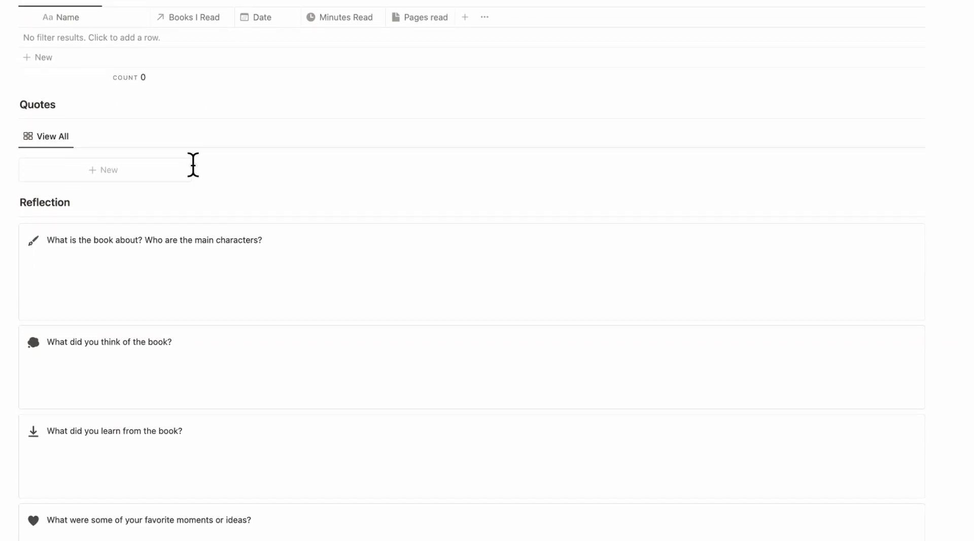
{"action": "scroll", "coordinate": [193, 164], "scroll_direction": "down", "scroll_amount": 10}
{"action": "scroll", "coordinate": [193, 164], "scroll_direction": "up", "scroll_amount": 20}
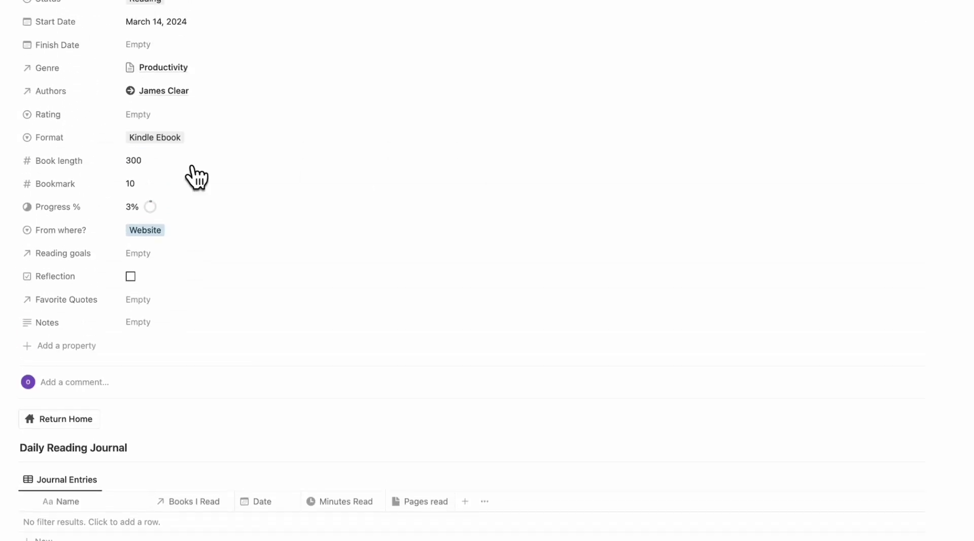
{"action": "scroll", "coordinate": [195, 175], "scroll_direction": "up", "scroll_amount": 5}
{"action": "scroll", "coordinate": [196, 177], "scroll_direction": "down", "scroll_amount": 10}
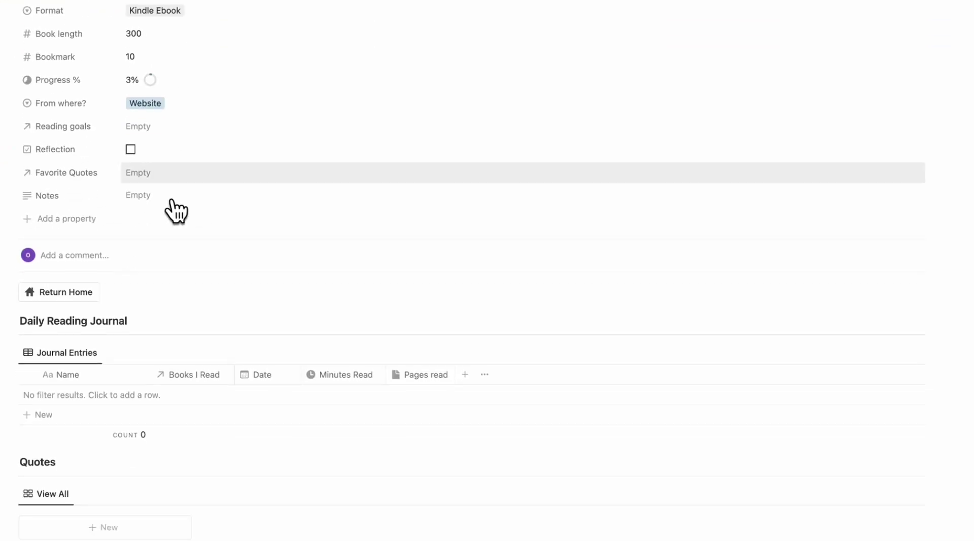
- Check Atomic Habits in the dashboard's Reading Now gallery and reopen its page
{"action": "left_click", "coordinate": [66, 293]}
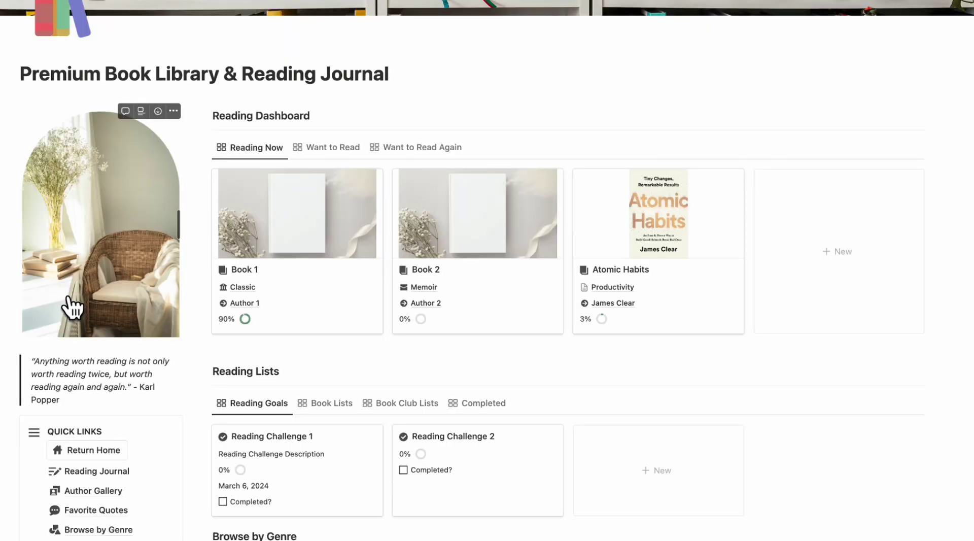
{"action": "left_click", "coordinate": [686, 313]}
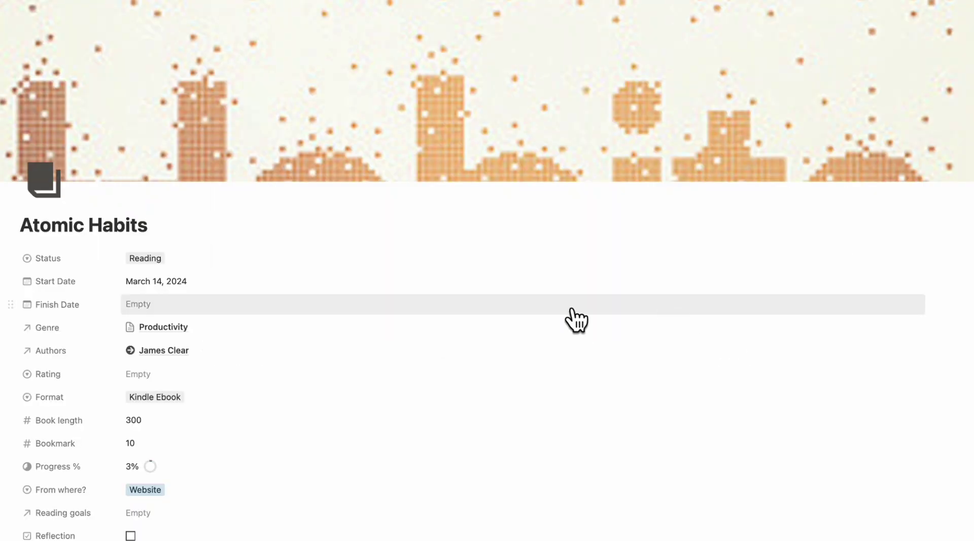
{"action": "scroll", "coordinate": [568, 320], "scroll_direction": "down", "scroll_amount": 1}
{"action": "scroll", "coordinate": [556, 320], "scroll_direction": "down", "scroll_amount": 4}
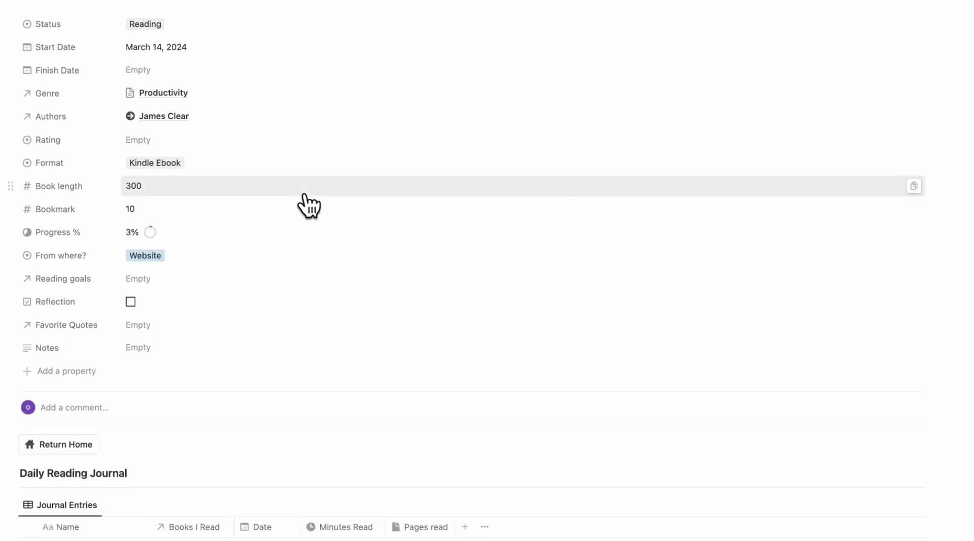
{"action": "scroll", "coordinate": [309, 206], "scroll_direction": "up", "scroll_amount": 1}
{"action": "left_click", "coordinate": [211, 42]}
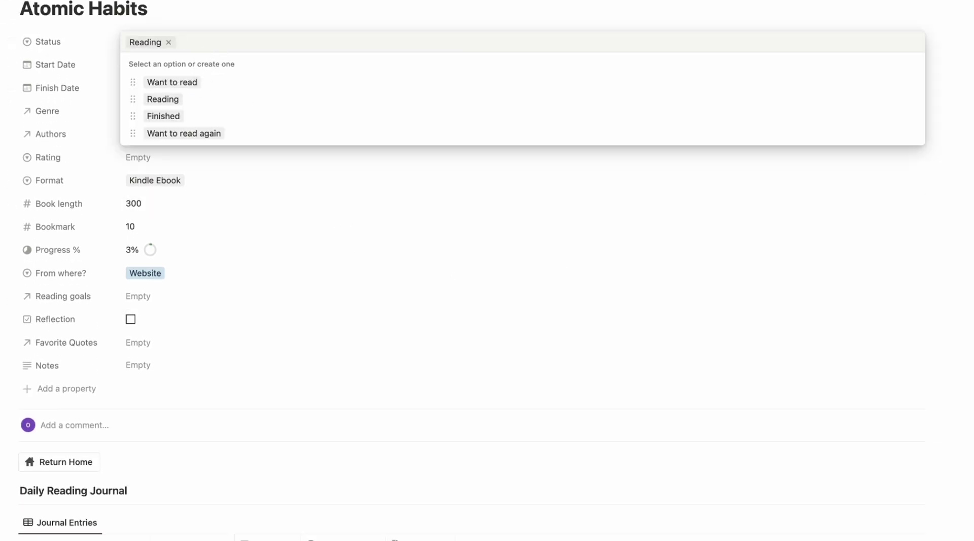